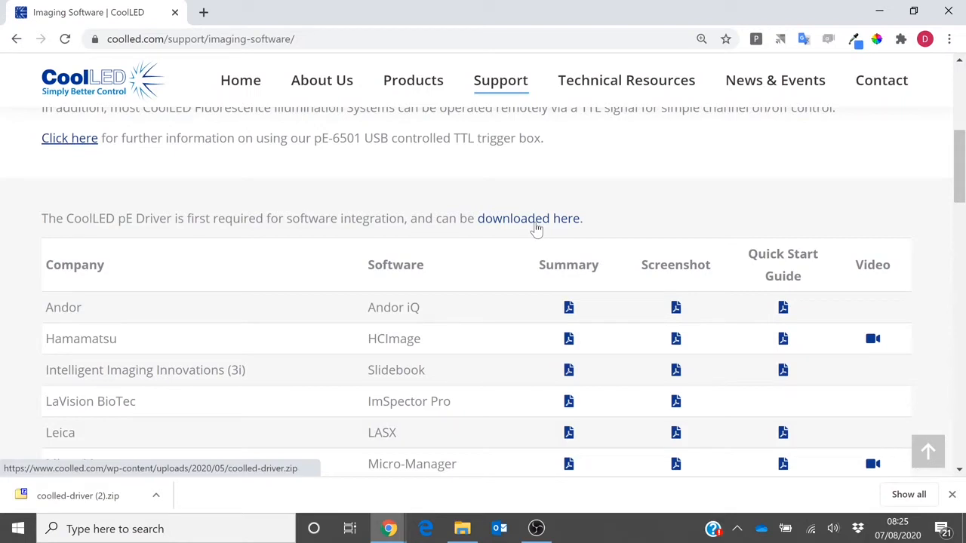
# Step: Minimise the browser and open Windows Device Manager by searching for it
pyautogui.click(878, 15)
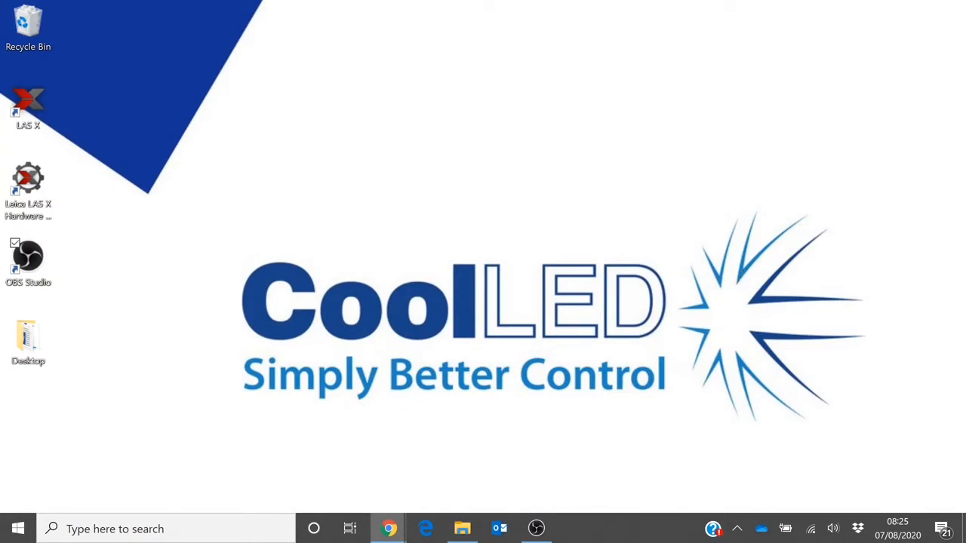
pyautogui.click(156, 529)
pyautogui.write('de')
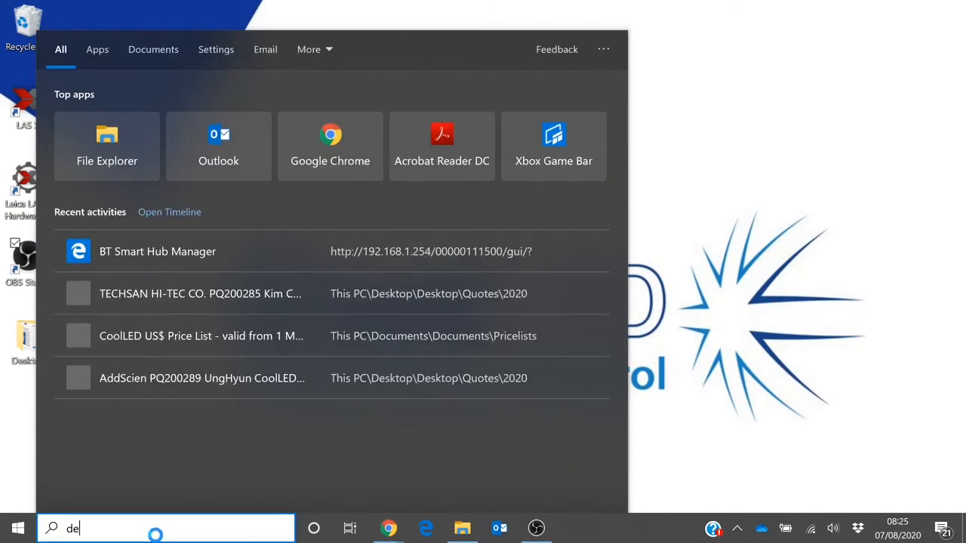
pyautogui.write('vice')
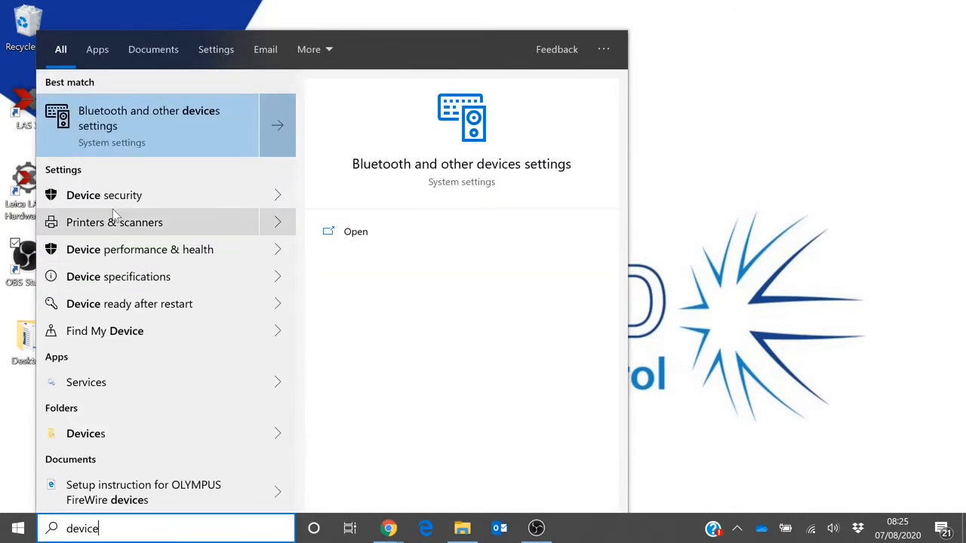
pyautogui.write(' mn')
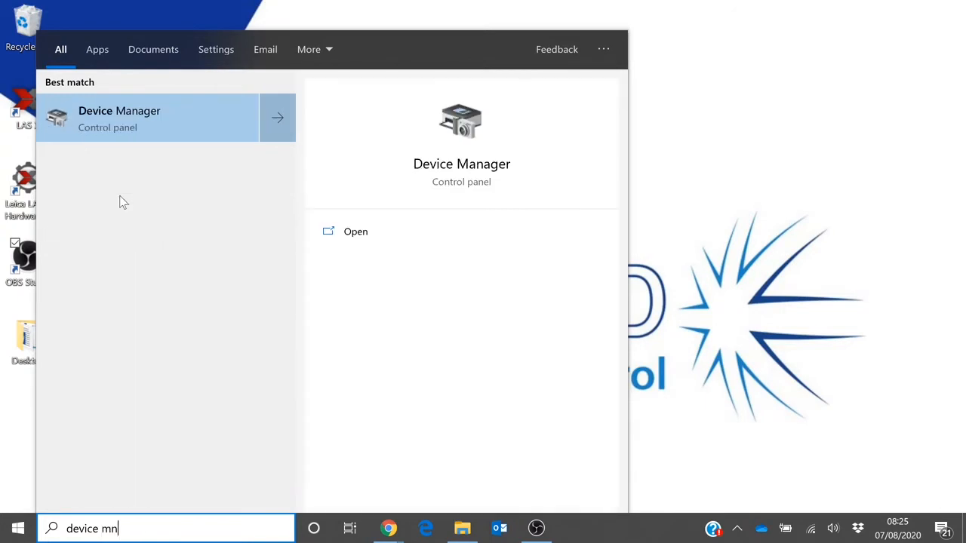
pyautogui.click(158, 120)
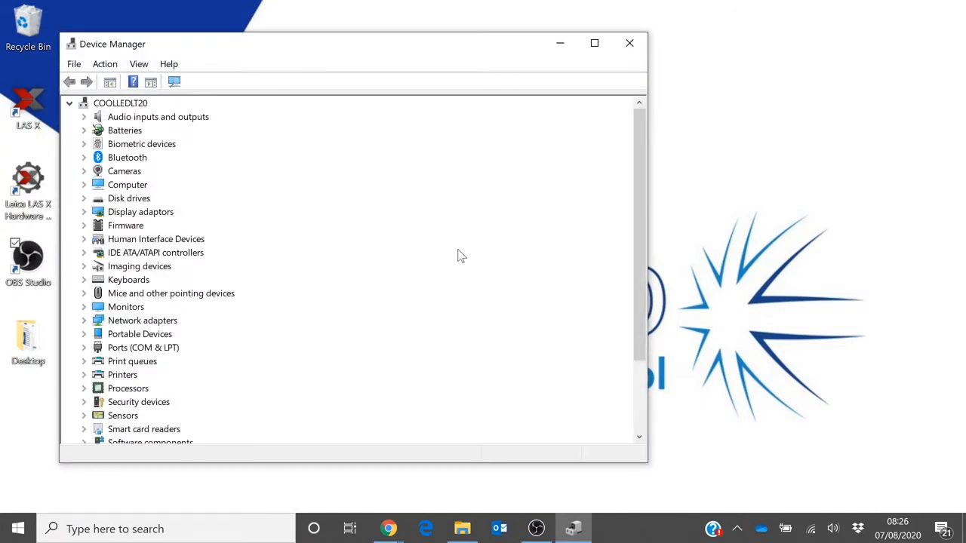
# Step: Expand the Ports (COM & LPT) category to check the COM ports of the CoolLED virtual serial devices
pyautogui.scroll(-1, 460, 255)
pyautogui.scroll(-2, 459, 255)
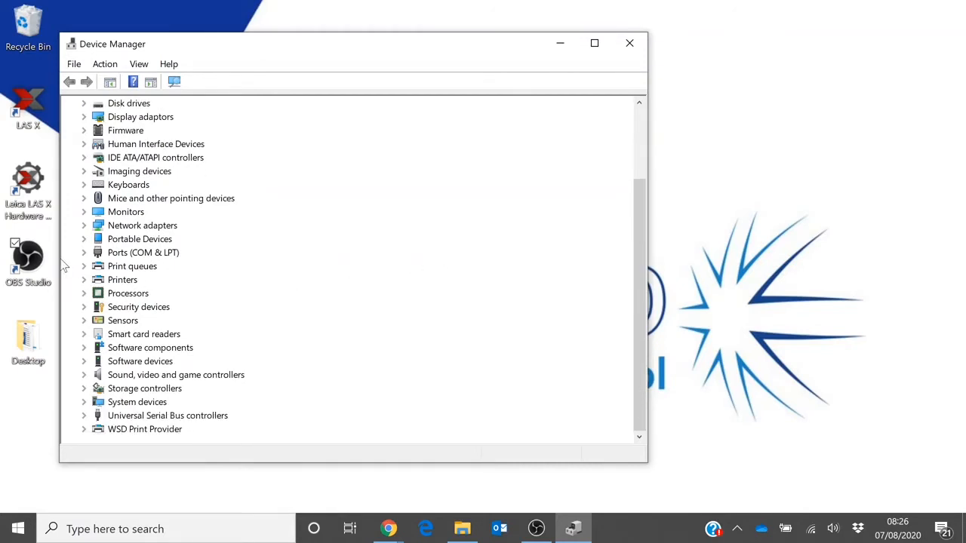
pyautogui.click(84, 253)
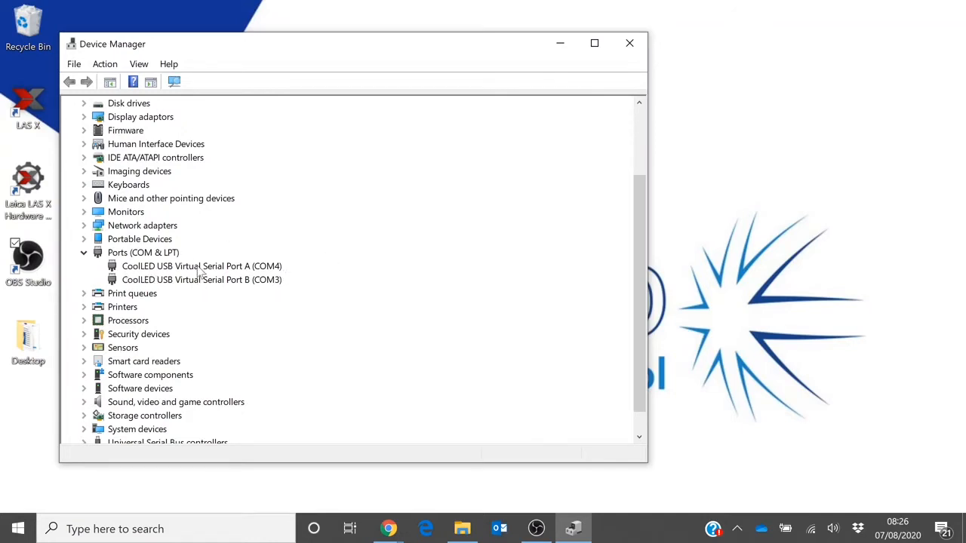
# Step: Bring up the driver update options for CoolLED USB Virtual Serial Port A, cancel them and close Device Manager
pyautogui.rightClick(198, 267)
pyautogui.click(217, 279)
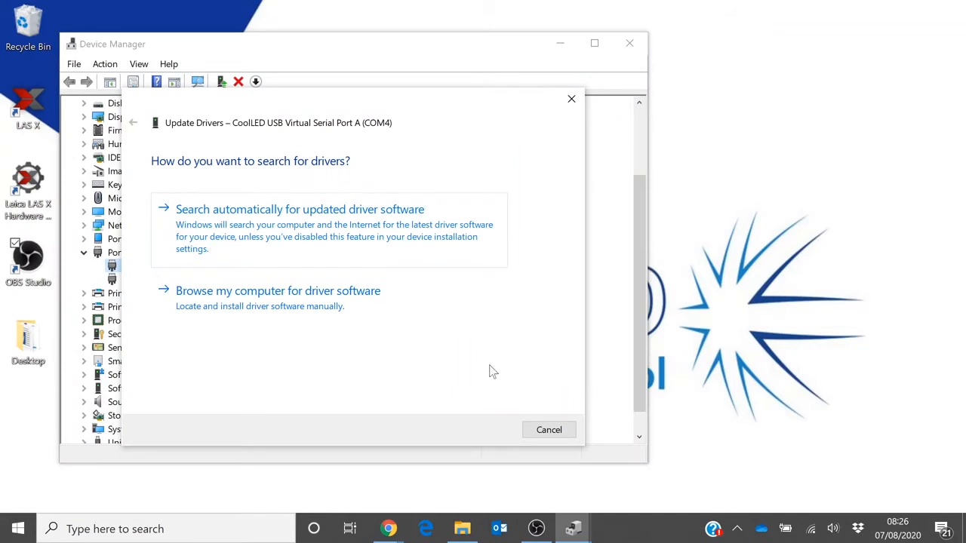
pyautogui.click(537, 430)
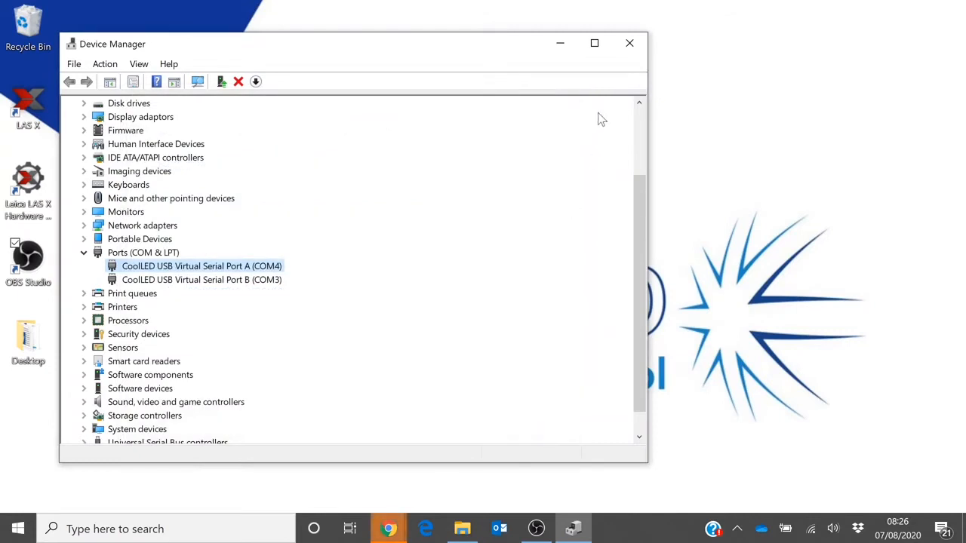
pyautogui.click(629, 43)
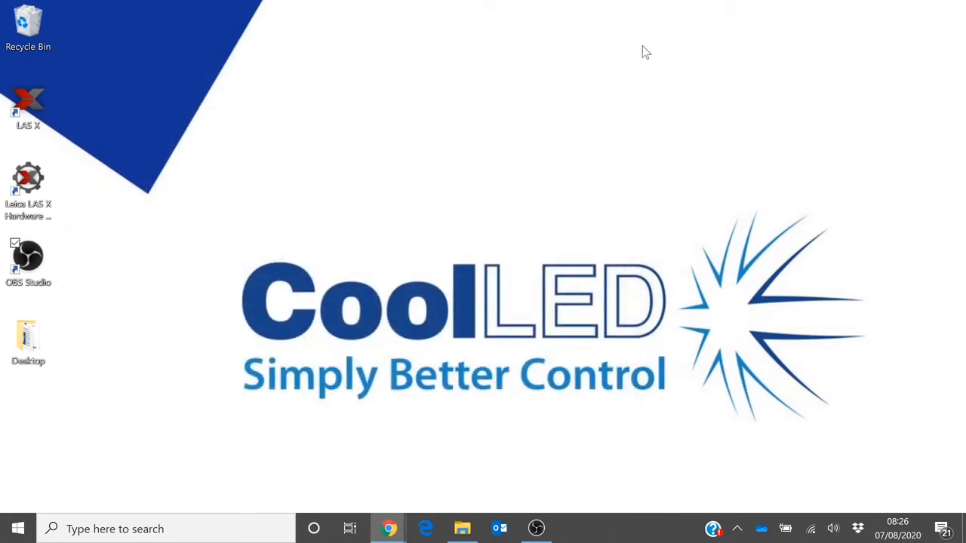
# Step: Open Hardware Setup in the Leica LAS X Hardware Configurator and expand its Hardware Configuration section
pyautogui.doubleClick(40, 187)
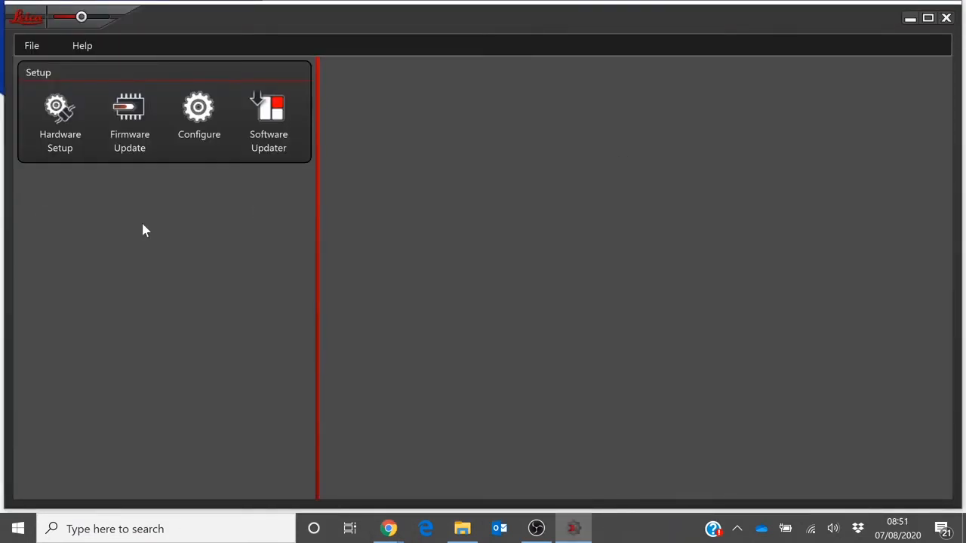
pyautogui.click(65, 113)
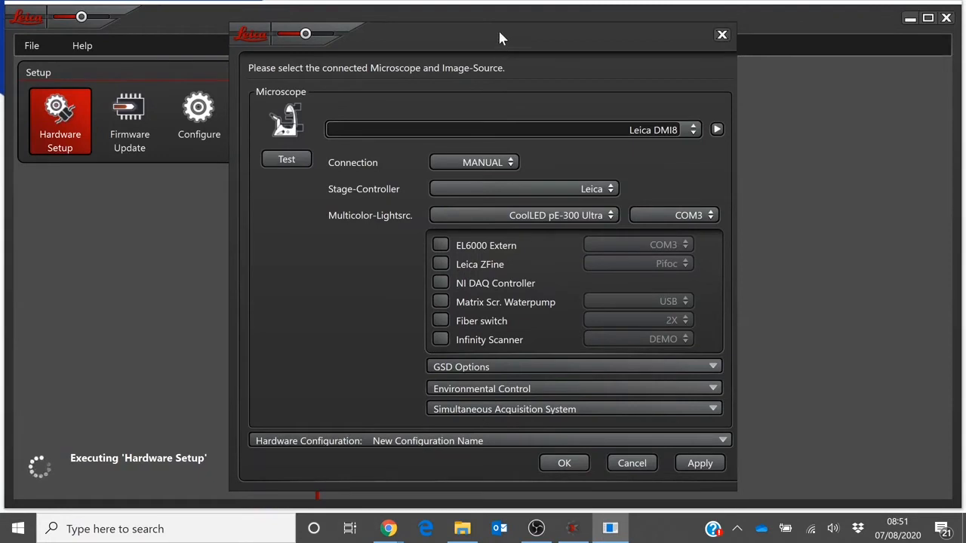
pyautogui.moveTo(499, 33); pyautogui.dragTo(498, 0)
pyautogui.click(434, 368)
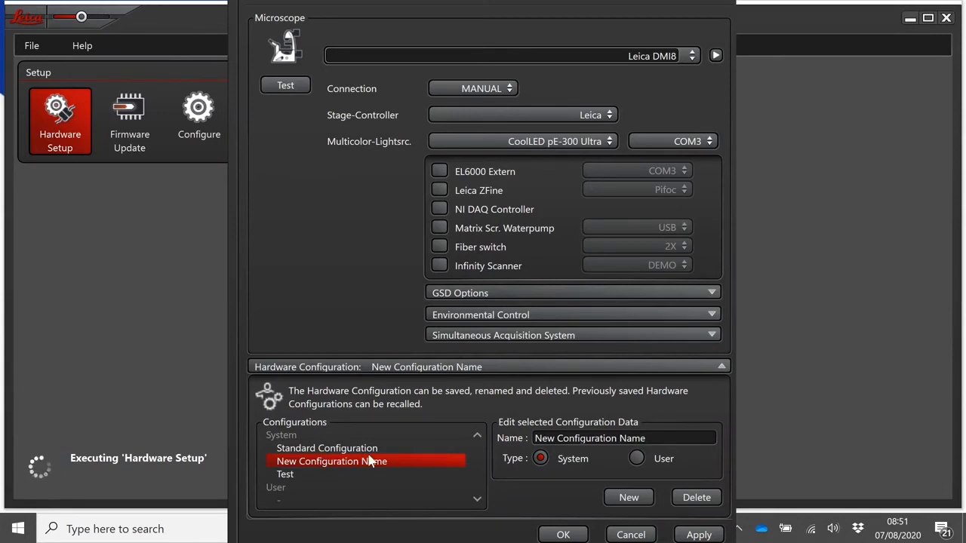
# Step: Create a new hardware configuration from Standard Configuration and name it Demo
pyautogui.click(410, 447)
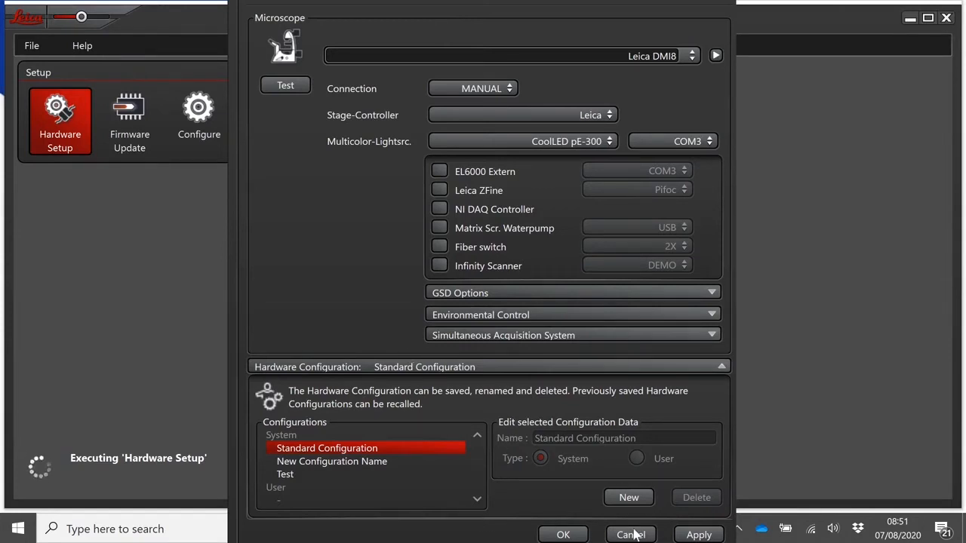
pyautogui.click(630, 498)
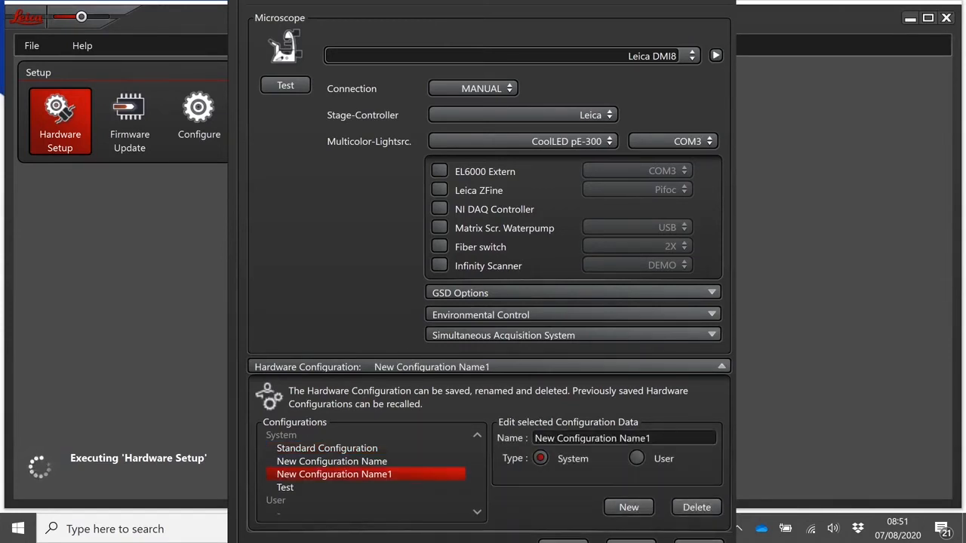
pyautogui.tripleClick(567, 438)
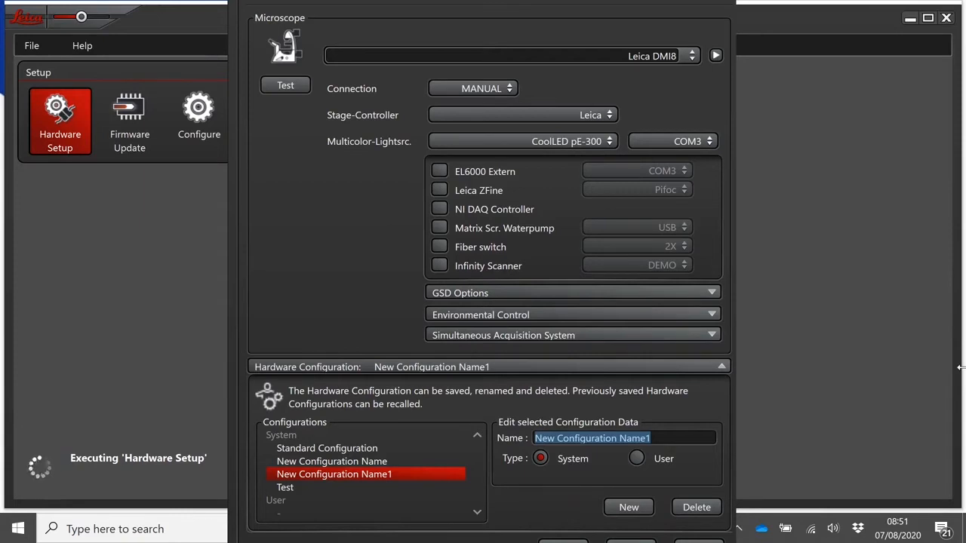
pyautogui.write('Demo')
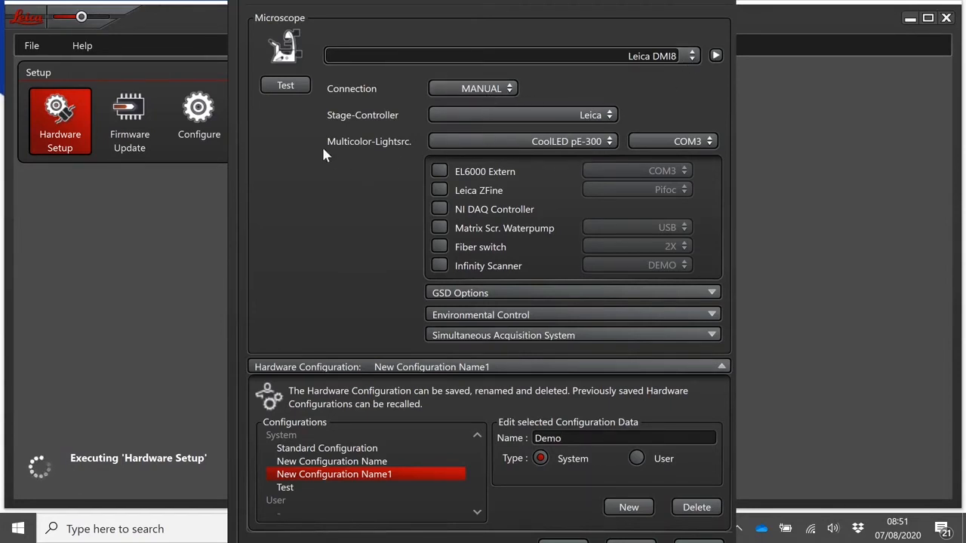
# Step: Set the multicolor light source to CoolLED pE-300 Ultra, apply the configuration and confirm the hardware setup
pyautogui.click(544, 147)
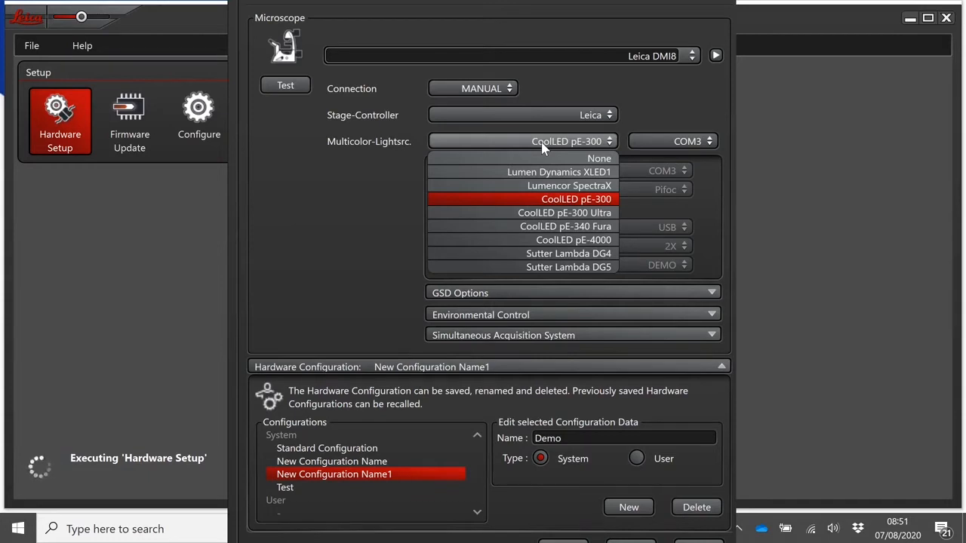
pyautogui.click(572, 214)
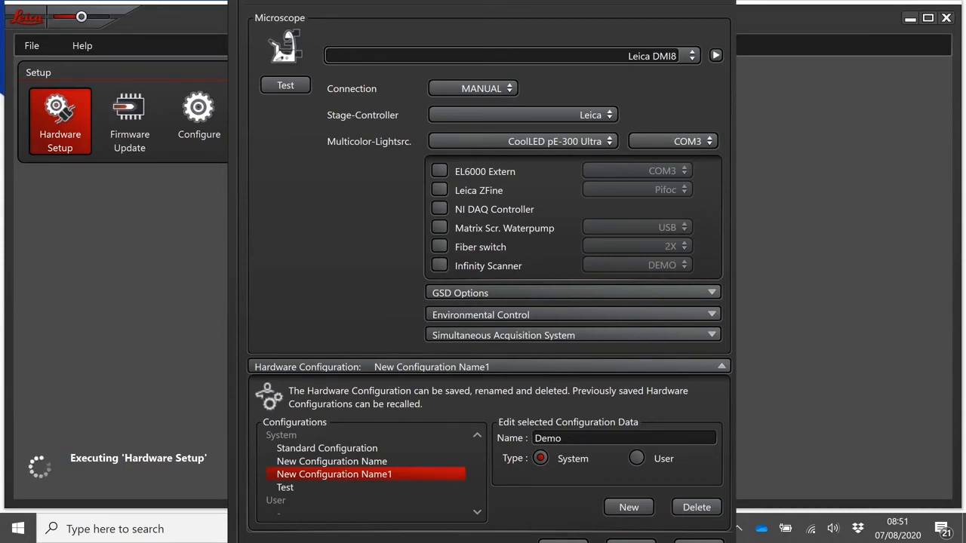
pyautogui.moveTo(347, 242); pyautogui.dragTo(347, 152)
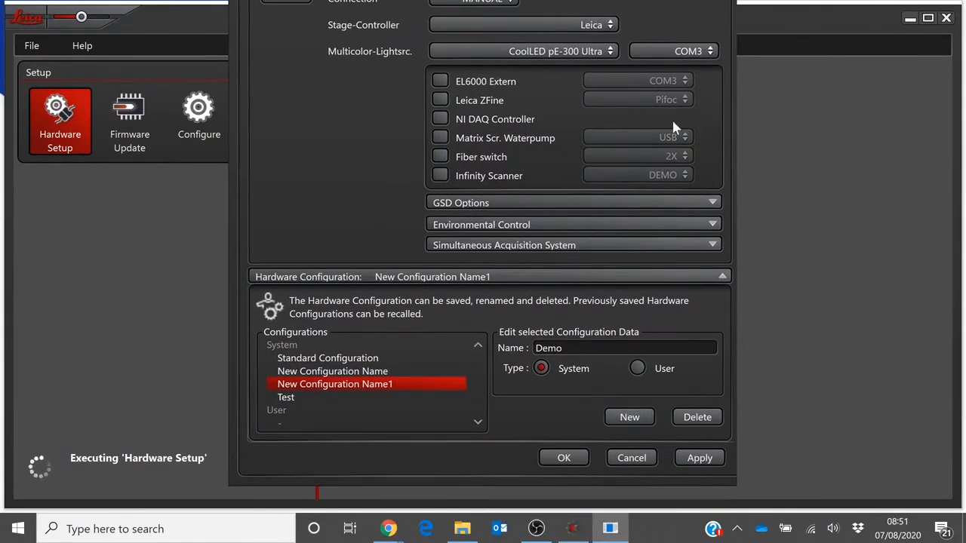
pyautogui.click(709, 459)
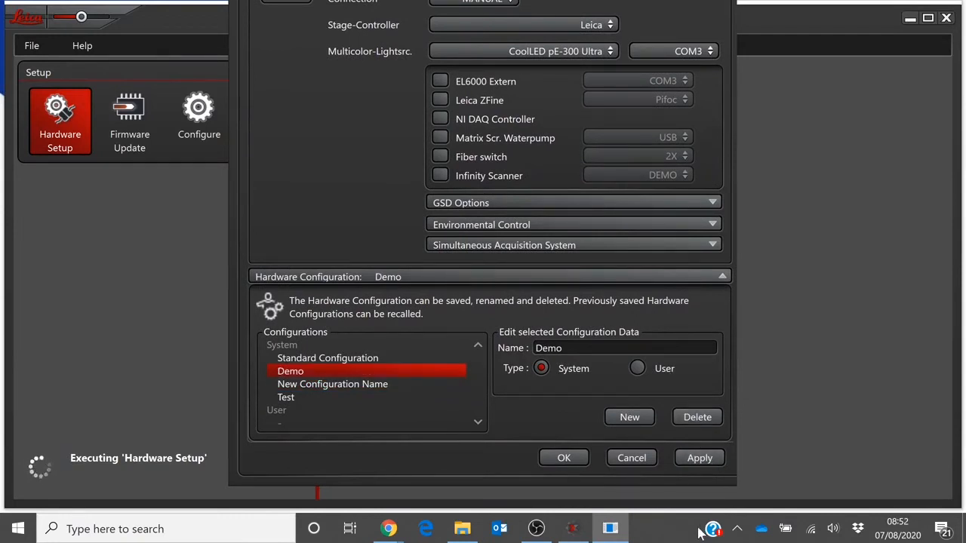
pyautogui.click(552, 464)
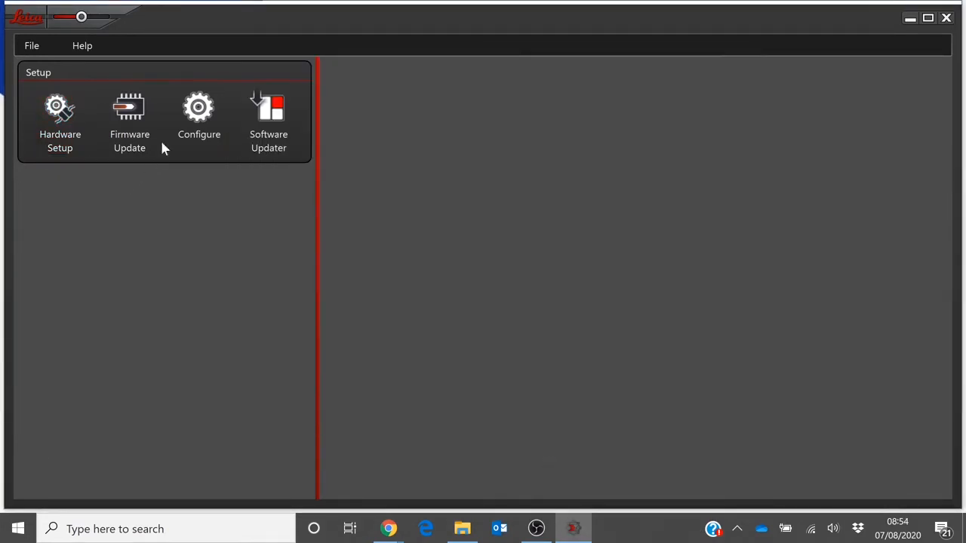
# Step: Configure the IL-Turret by searching the filter table for DAPI and assigning the DAPI_LP filter to position 1
pyautogui.click(196, 112)
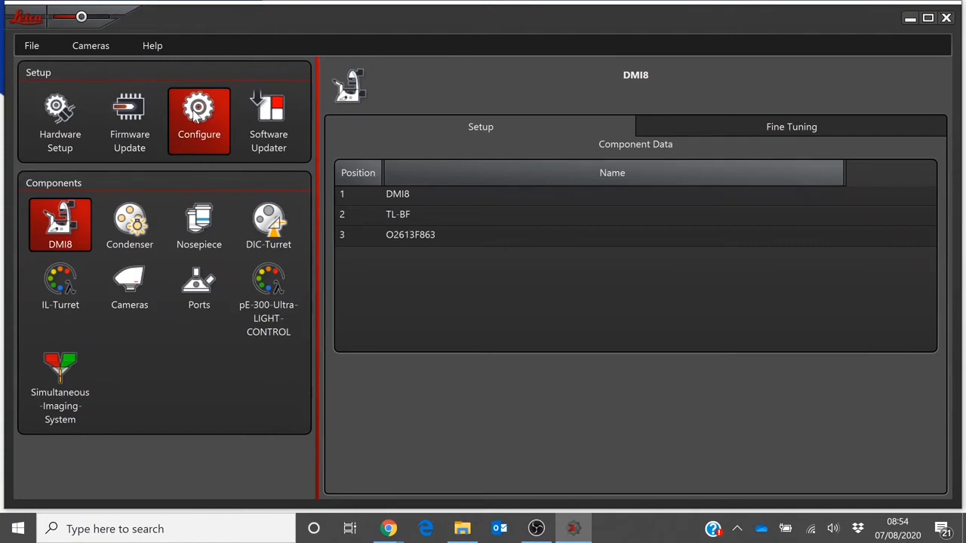
pyautogui.click(66, 298)
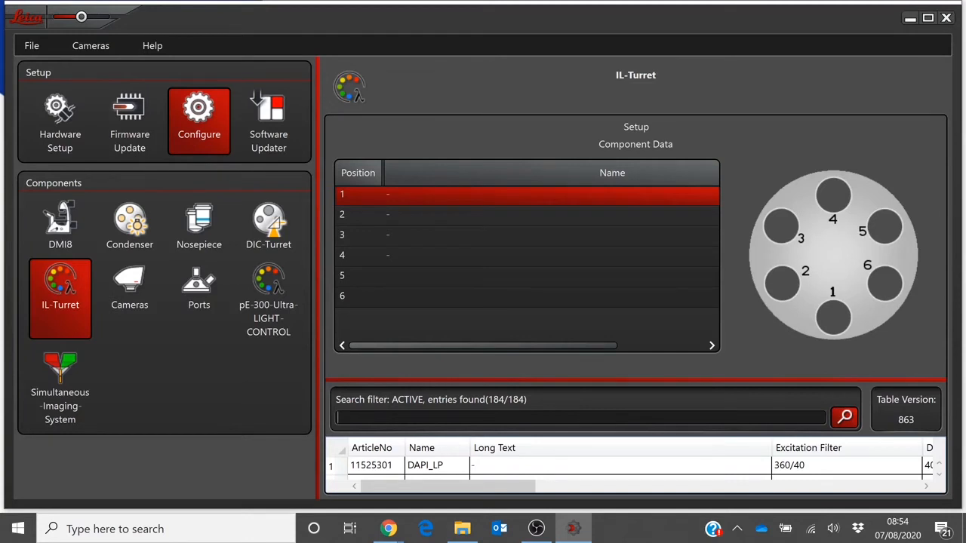
pyautogui.write('DAPI')
pyautogui.scroll(-1, 565, 471)
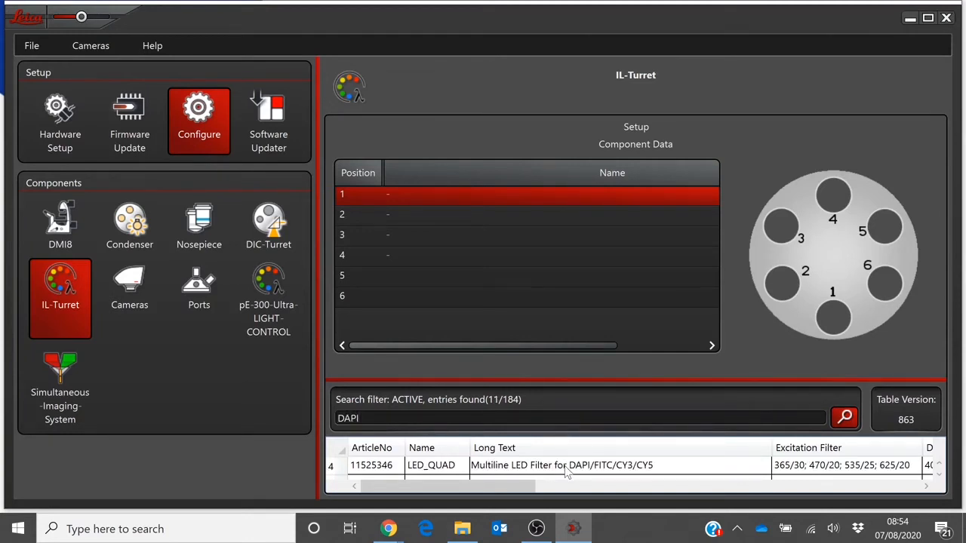
pyautogui.scroll(1, 566, 471)
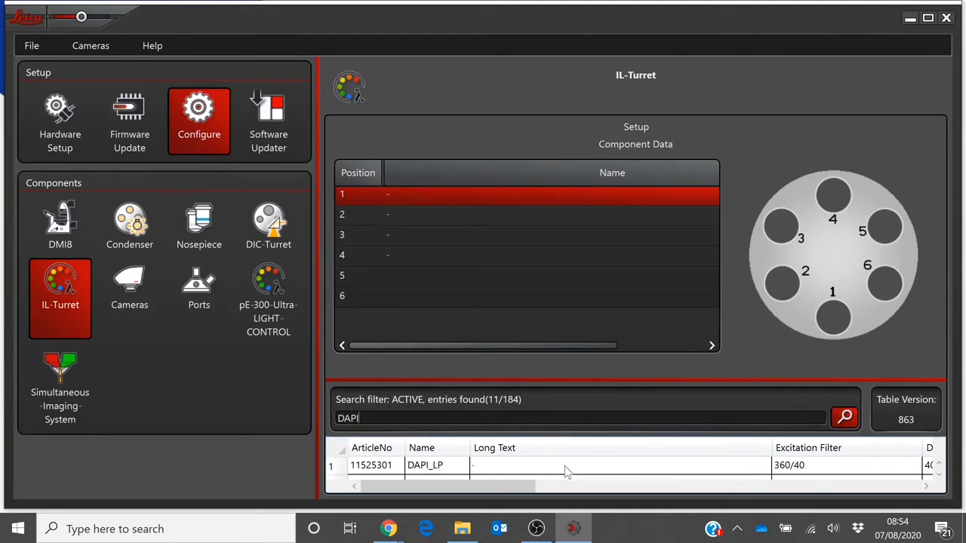
pyautogui.doubleClick(456, 468)
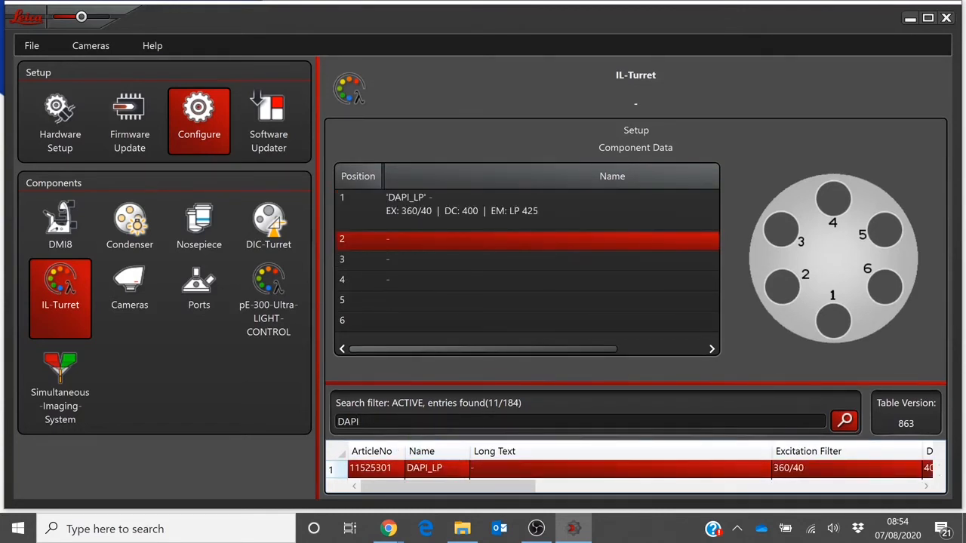
# Step: Search the filter table for FITC and assign the FITC_LP filter to turret position 2
pyautogui.doubleClick(353, 421)
pyautogui.write('FITC')
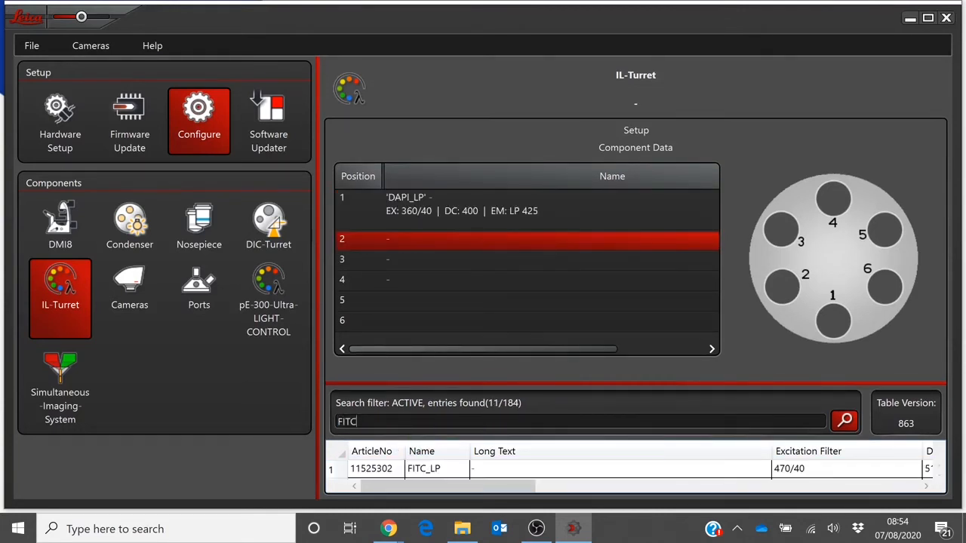
pyautogui.doubleClick(456, 470)
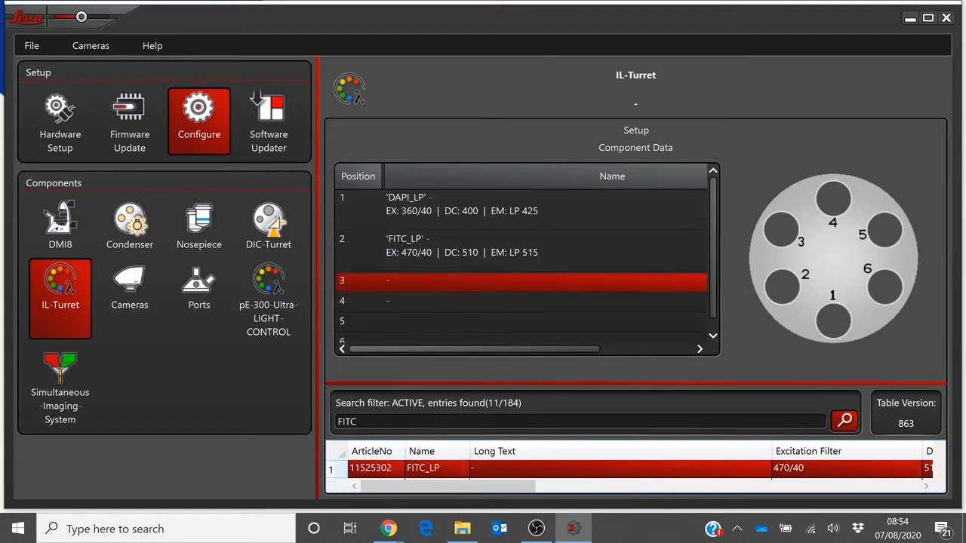
# Step: Search for TRIT, assign the FI/TRITC filter to turret position 3 and close the Hardware Configurator
pyautogui.write('TRIT')
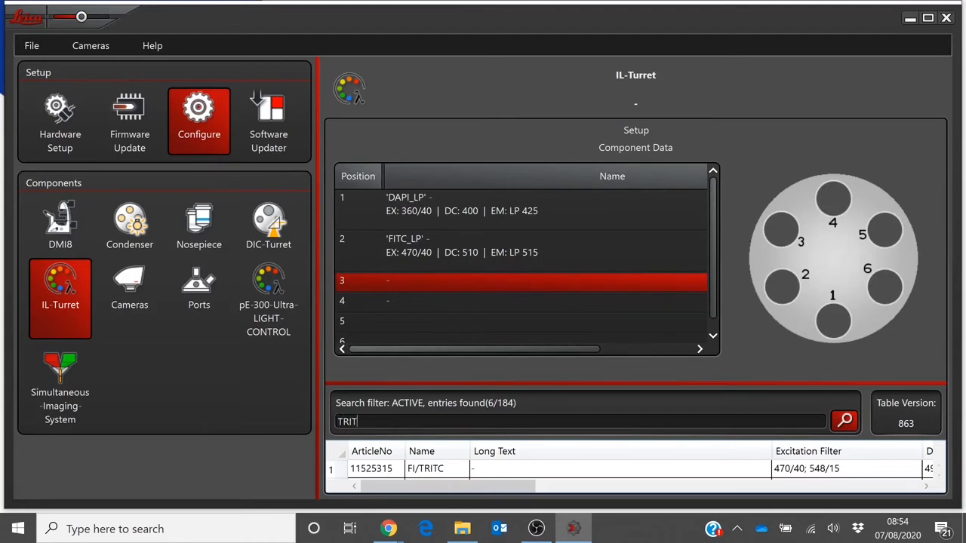
pyautogui.doubleClick(422, 469)
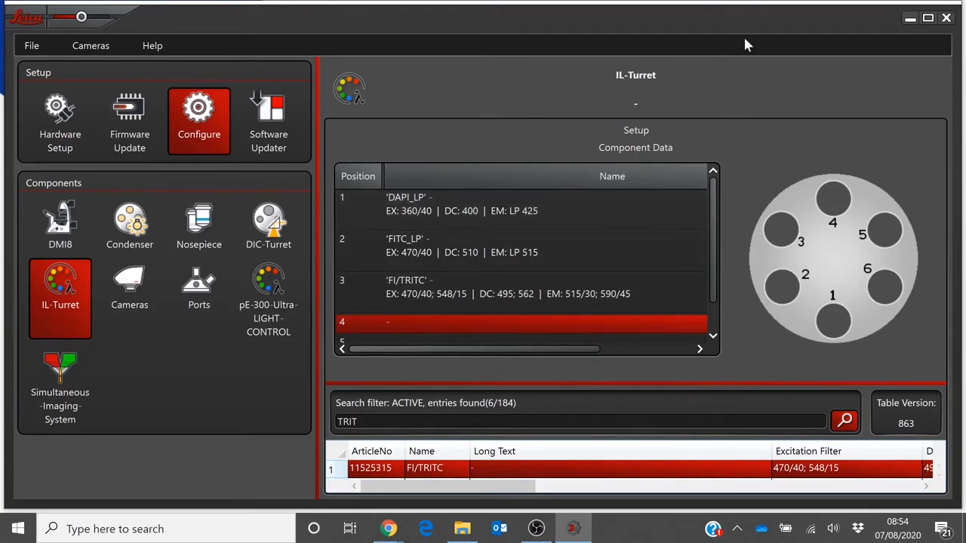
pyautogui.click(947, 19)
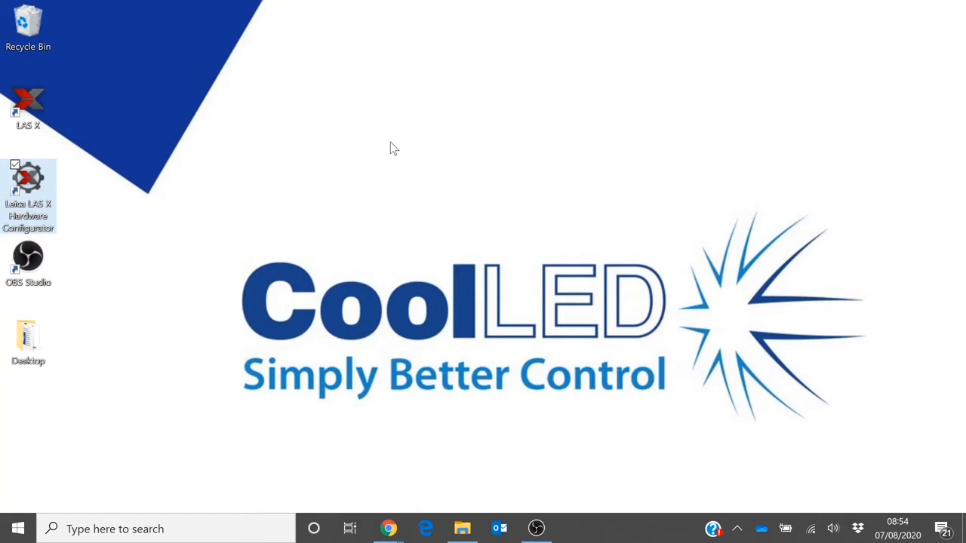
# Step: Launch LAS X with the DefaultDynamicWidefieldTree.xlhw configuration and the Demo hardware configuration, leaving settings loading at startup off
pyautogui.click(34, 106)
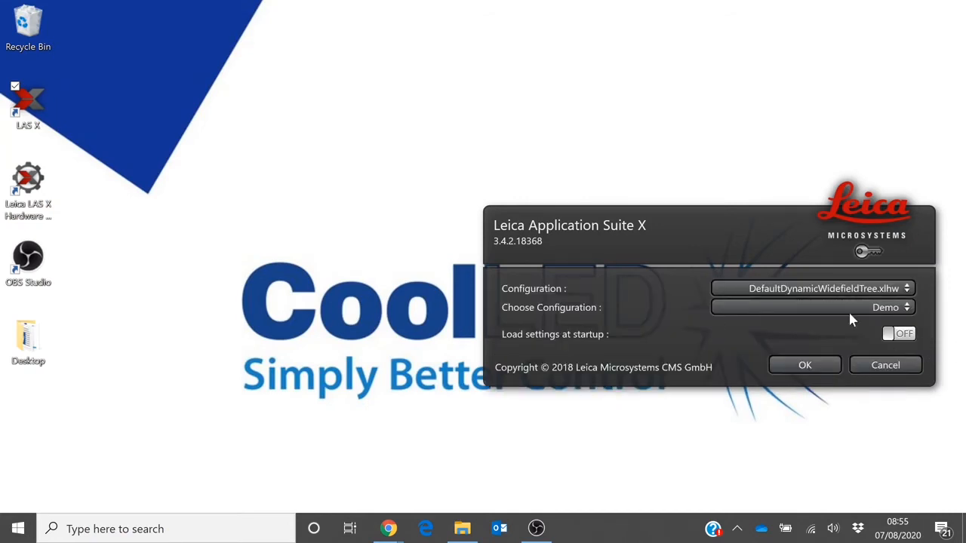
pyautogui.click(805, 366)
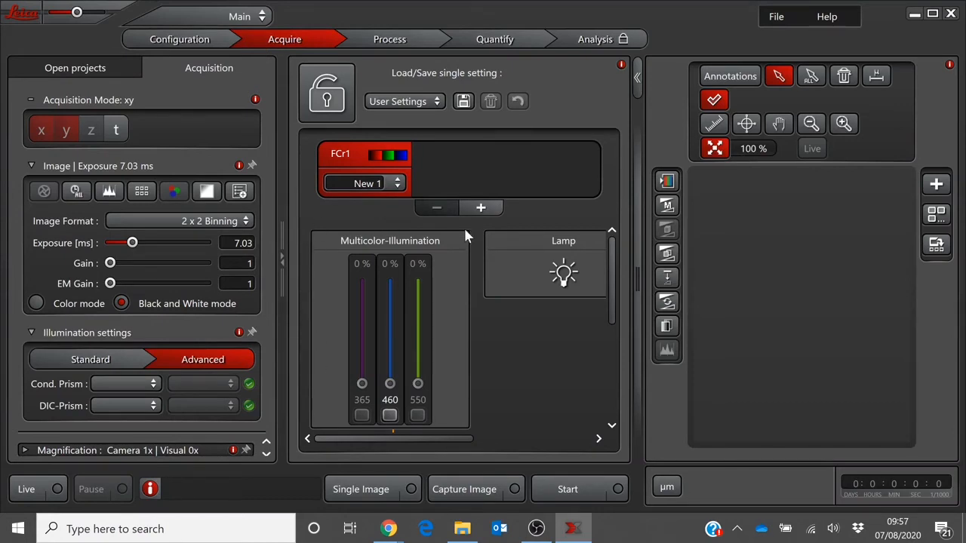
# Step: Load the saved Demo light path setting and accept moving the filter manually to position 4
pyautogui.click(421, 104)
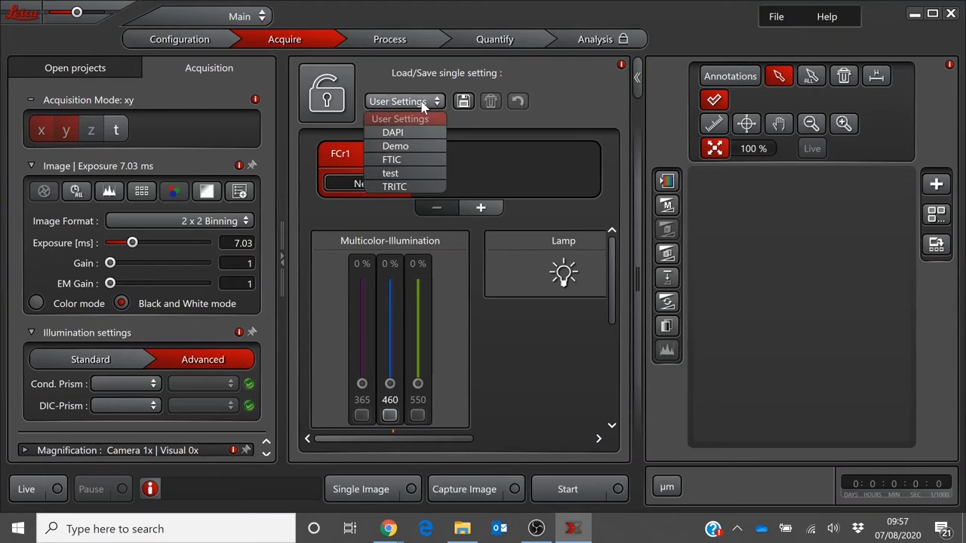
pyautogui.click(425, 149)
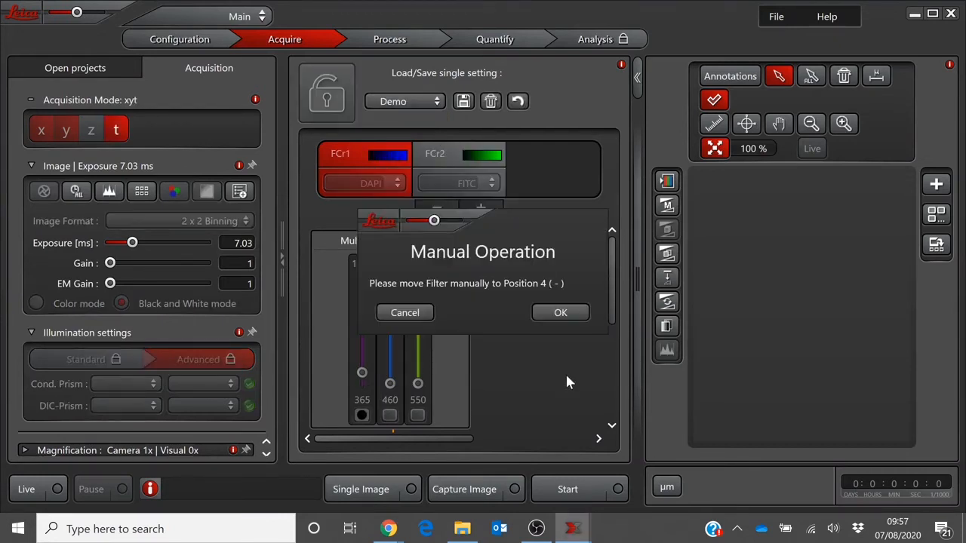
pyautogui.click(562, 316)
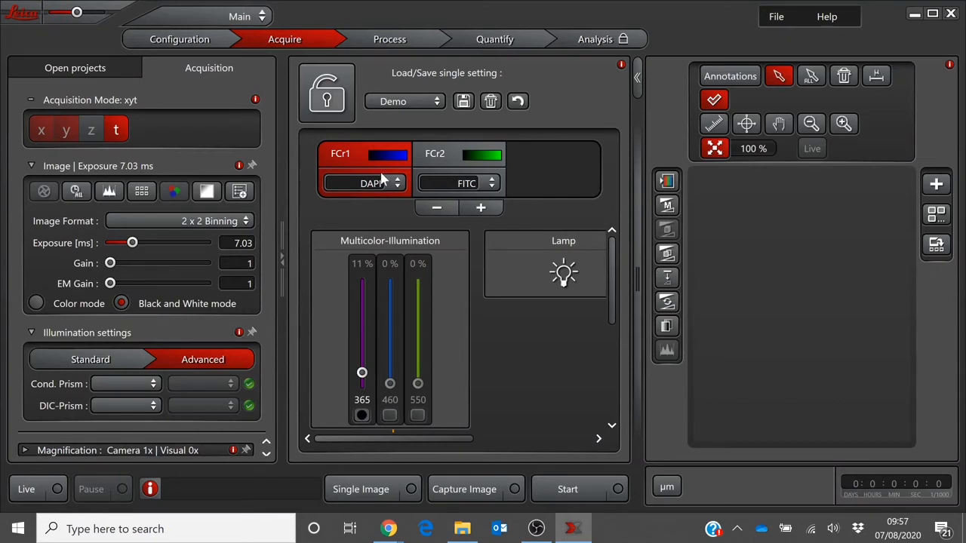
# Step: For the DAPI channel, select the DAPI_LP filter and set the 365 illumination intensity to about 15%
pyautogui.scroll(-3, 507, 335)
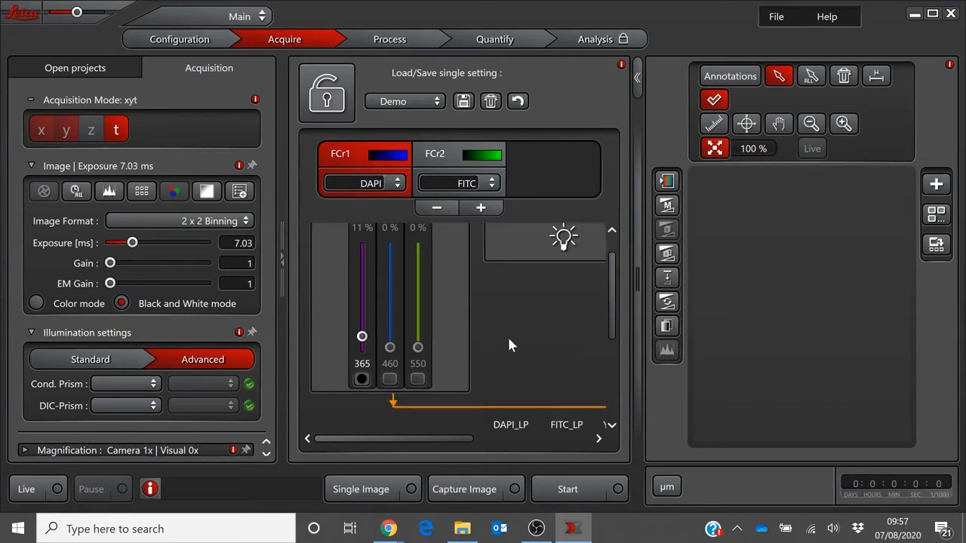
pyautogui.click(511, 384)
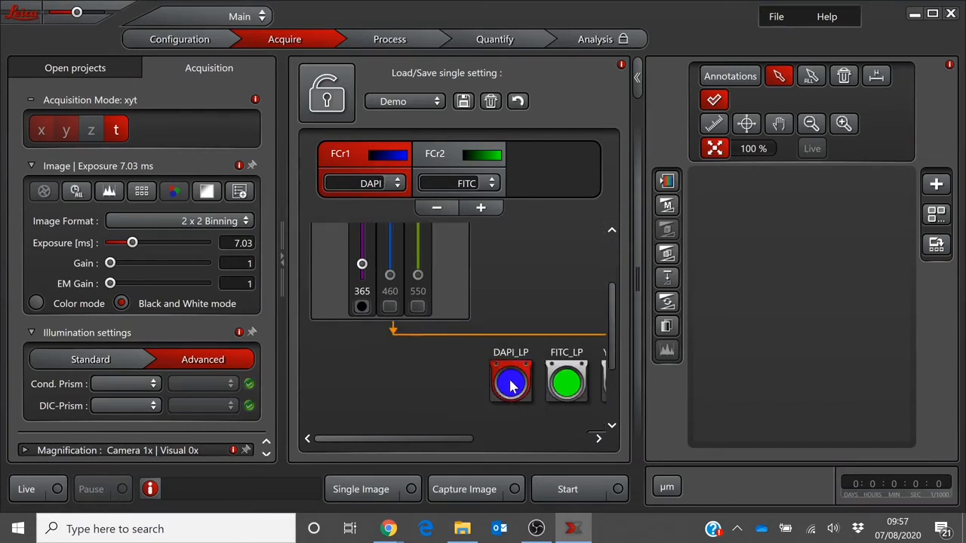
pyautogui.scroll(3, 349, 256)
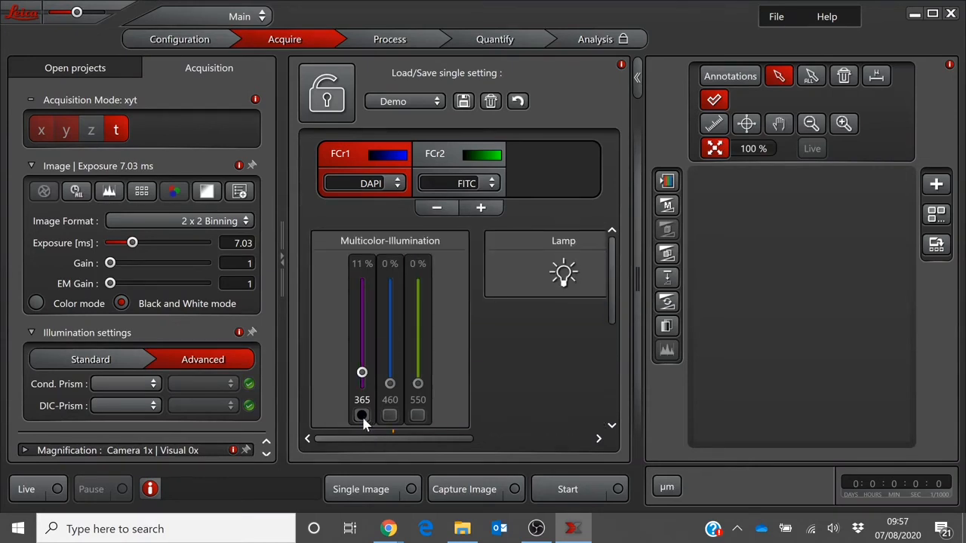
pyautogui.moveTo(362, 372)
pyautogui.mouseDown()
pyautogui.moveTo(363, 341)
pyautogui.moveTo(363, 369)
pyautogui.mouseUp()
# Step: For the FITC channel, toggle the 460 illumination off and back on and set its intensity to about 50%
pyautogui.click(466, 155)
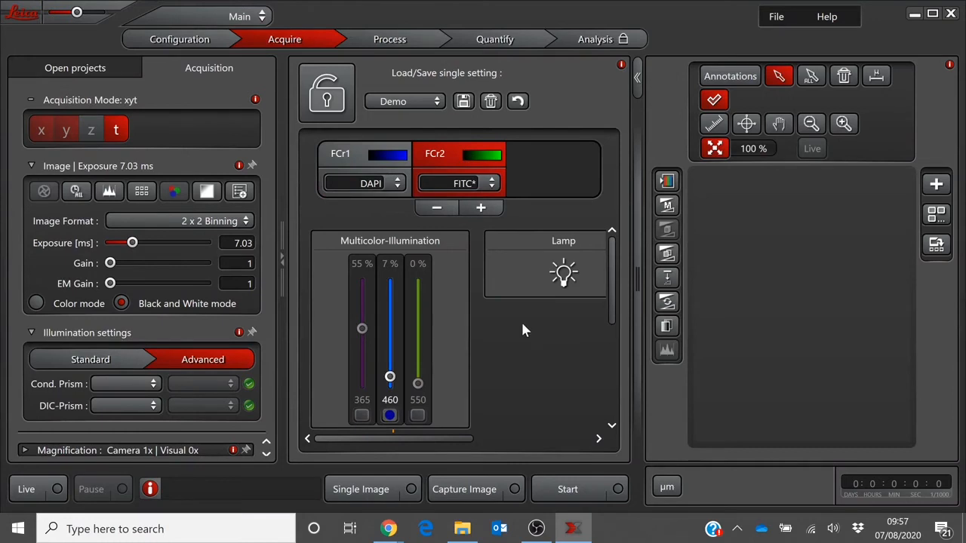
pyautogui.scroll(-2, 521, 328)
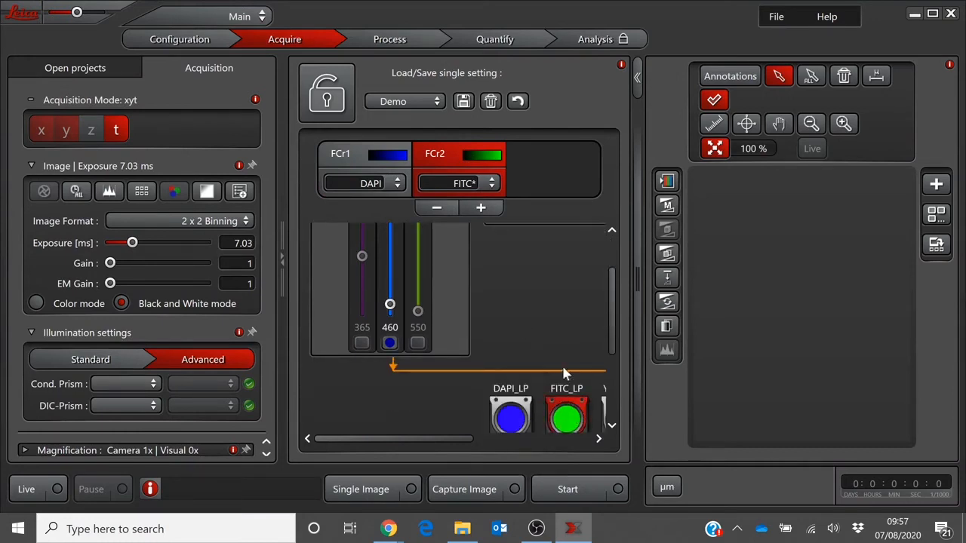
pyautogui.click(388, 341)
pyautogui.click(392, 343)
pyautogui.moveTo(389, 305); pyautogui.dragTo(389, 278)
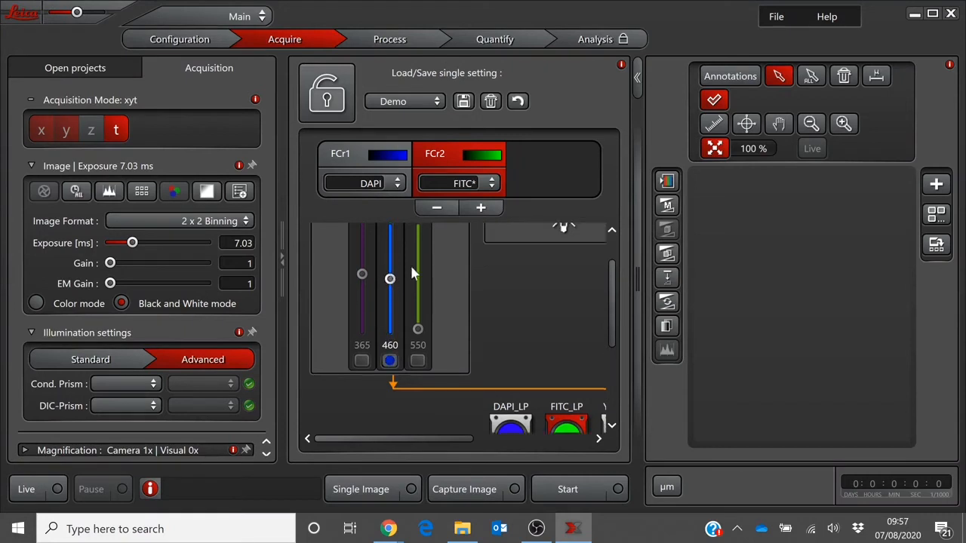
# Step: Add a third channel named TRITC with the Y3/TRITC filter and switch on its 550 illumination
pyautogui.click(492, 206)
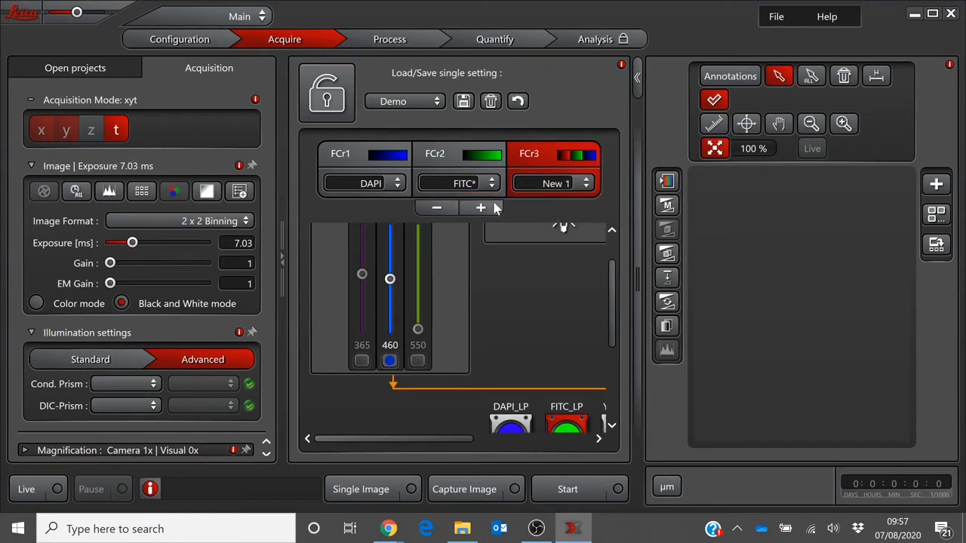
pyautogui.moveTo(410, 438); pyautogui.dragTo(453, 437)
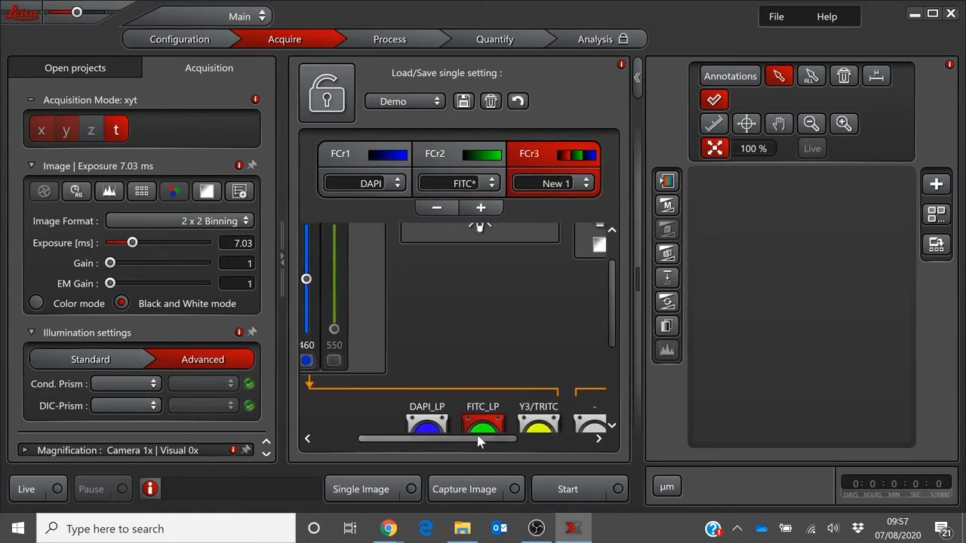
pyautogui.doubleClick(555, 183)
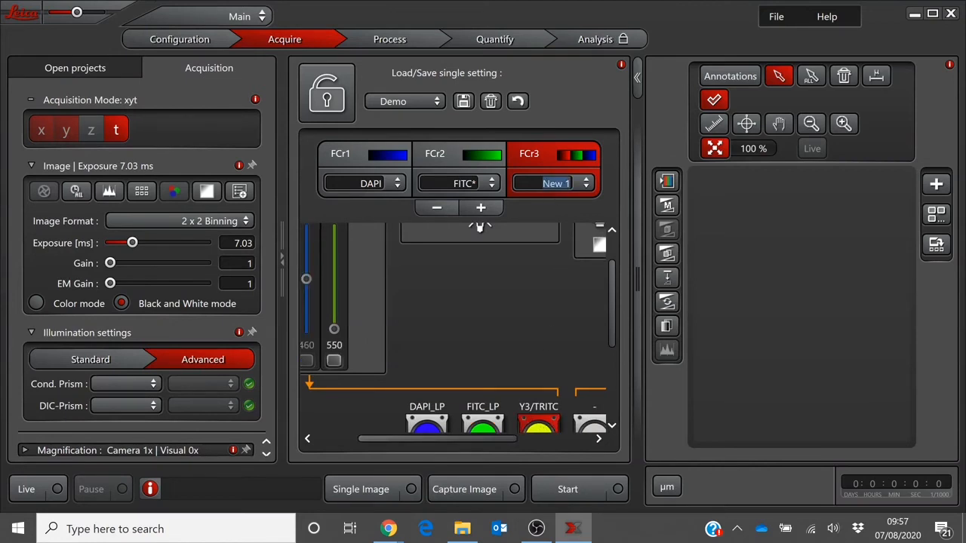
pyautogui.write('TRITC')
pyautogui.click(333, 361)
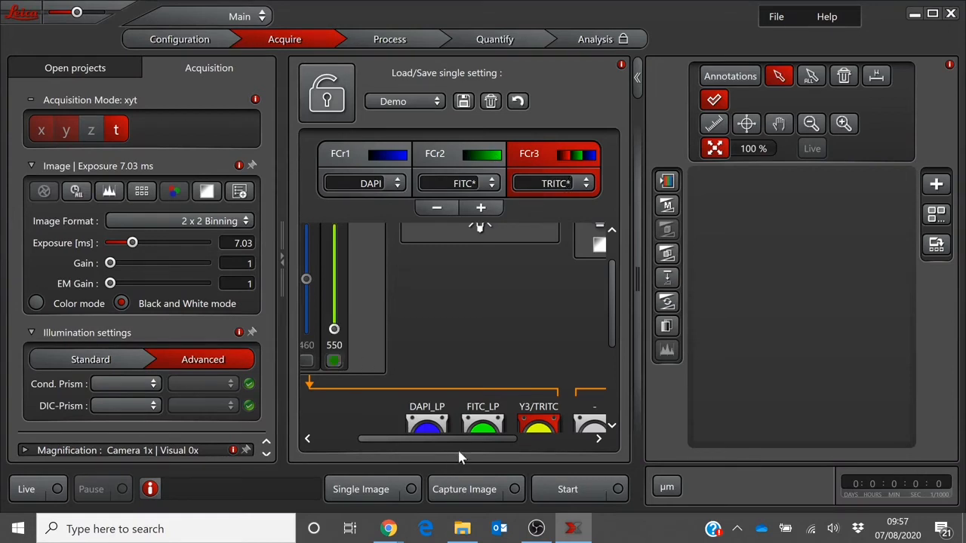
pyautogui.moveTo(457, 440); pyautogui.dragTo(412, 438)
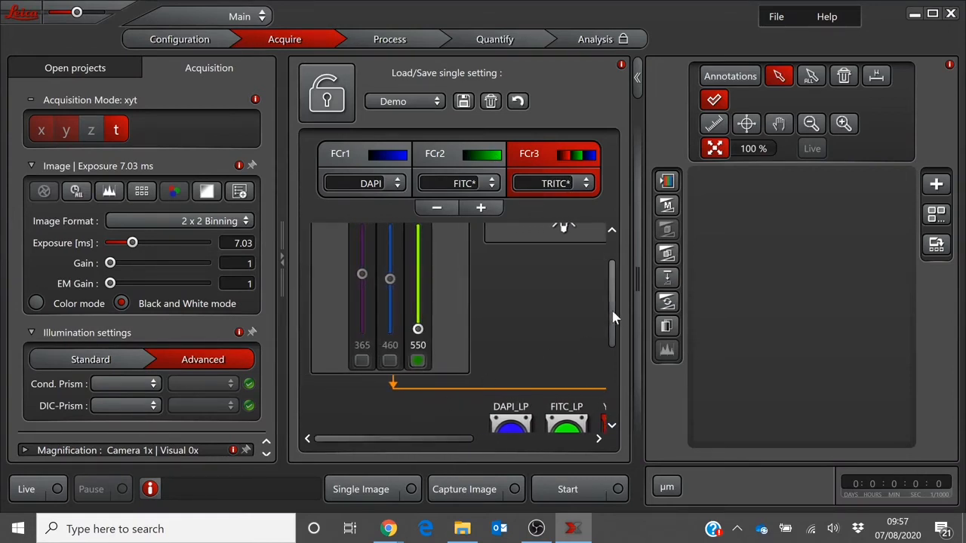
pyautogui.moveTo(613, 318); pyautogui.dragTo(615, 269)
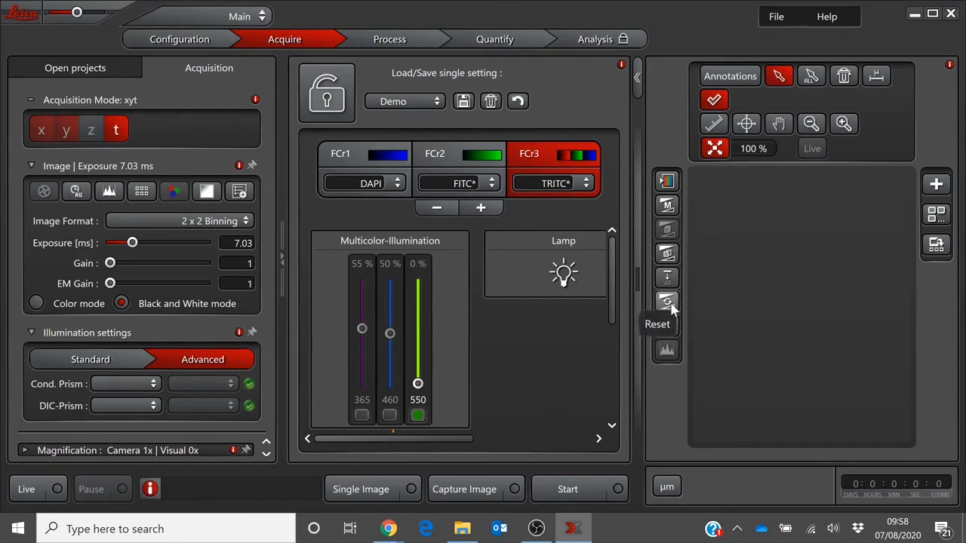
# Step: Briefly run a live preview of the FITC channel and acquire a single image with the 1x magnification confirmed
pyautogui.click(351, 160)
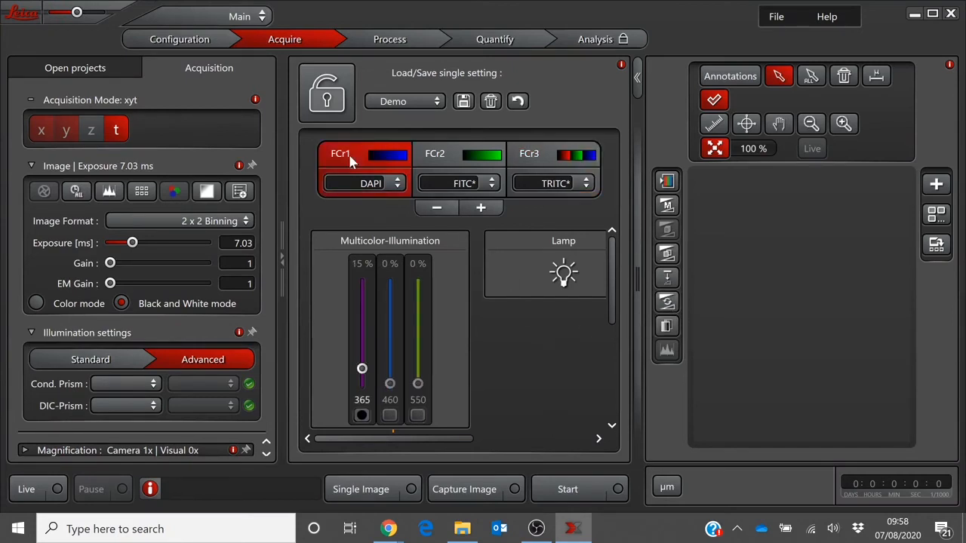
pyautogui.click(444, 156)
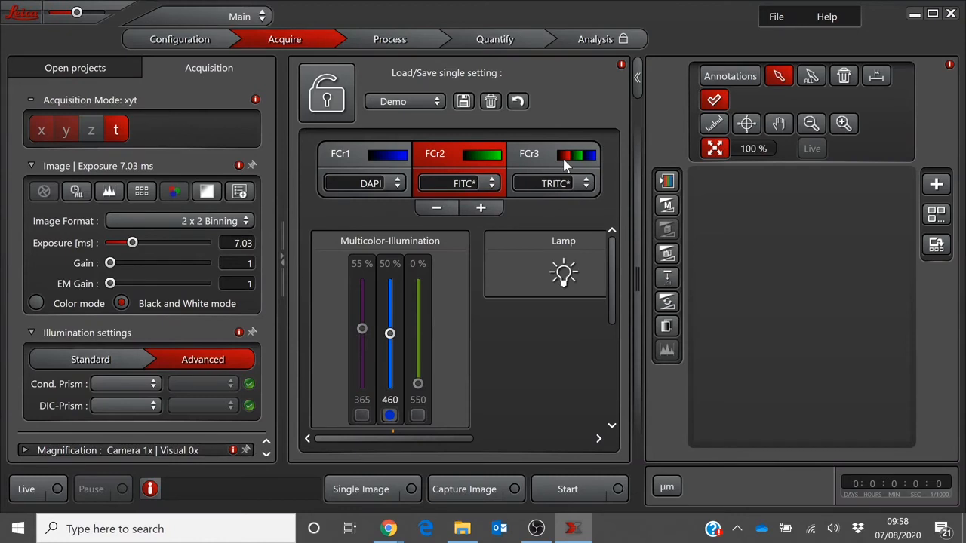
pyautogui.click(39, 492)
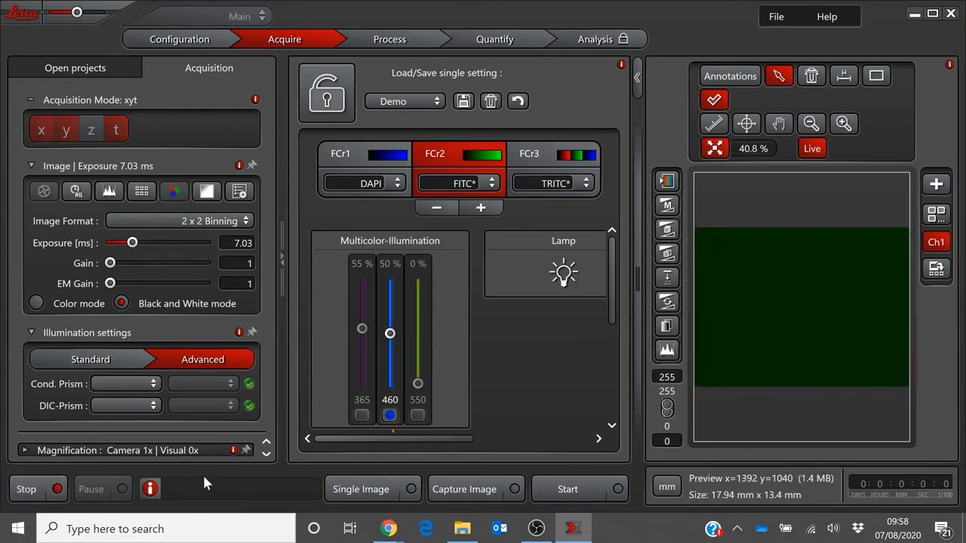
pyautogui.click(30, 489)
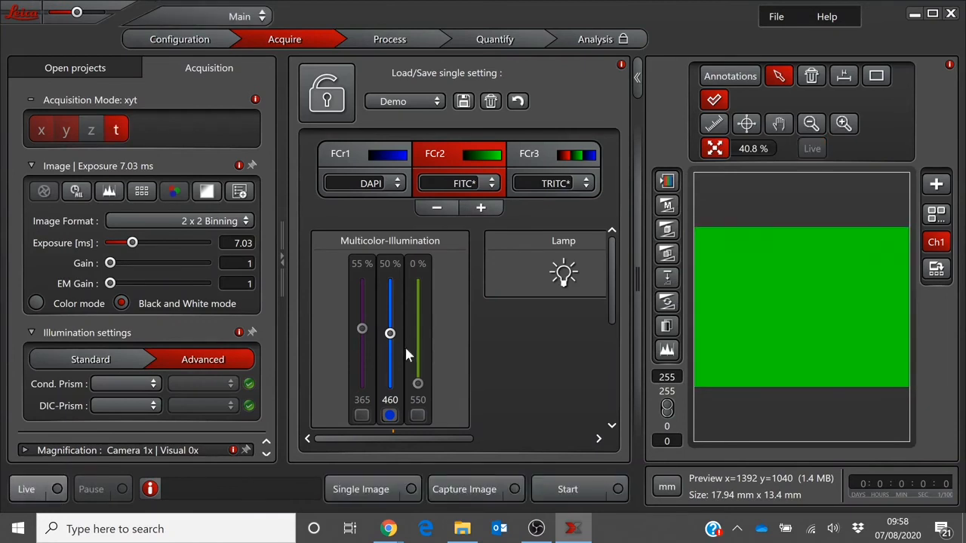
pyautogui.click(403, 489)
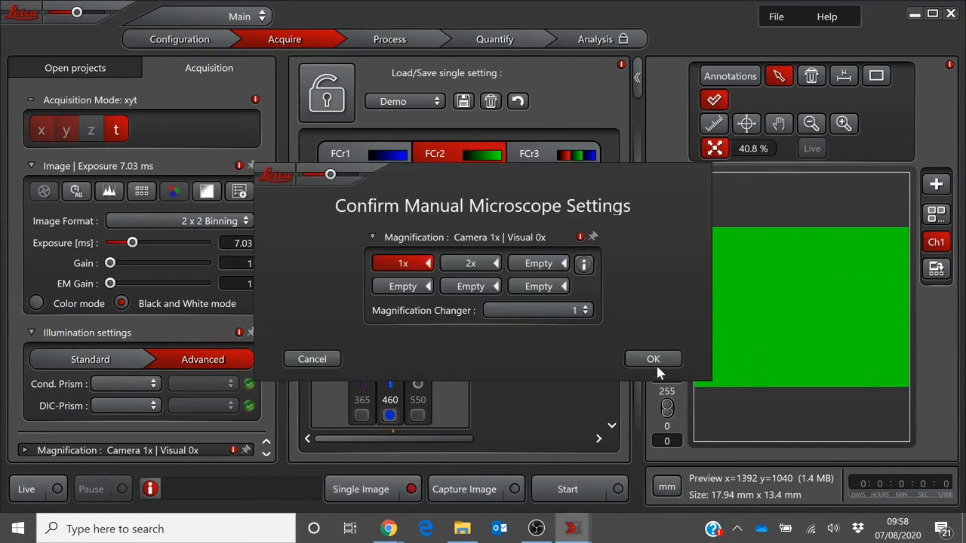
pyautogui.click(655, 363)
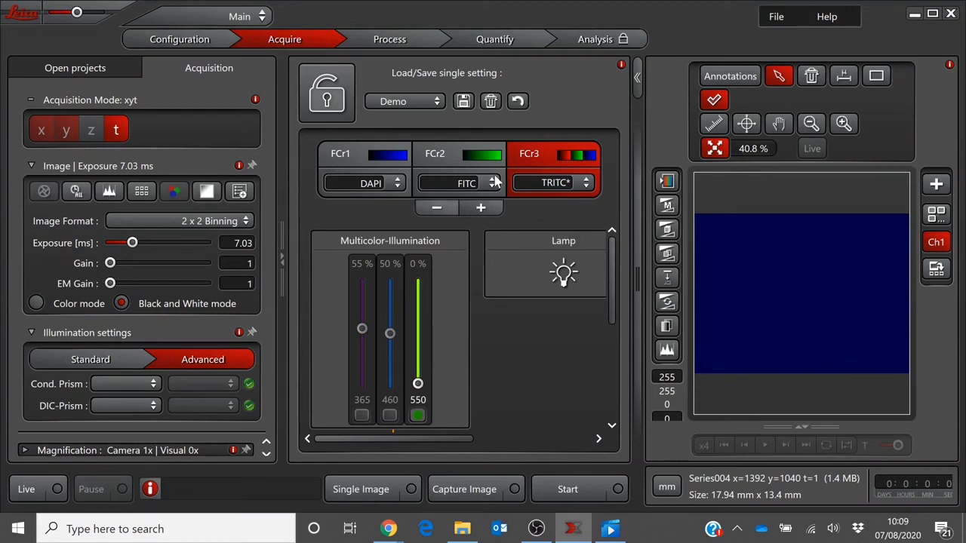
# Step: Remove the TRITC and FITC channels and save the remaining DAPI light path setting as "Dapi timelapse"
pyautogui.click(445, 211)
pyautogui.click(445, 211)
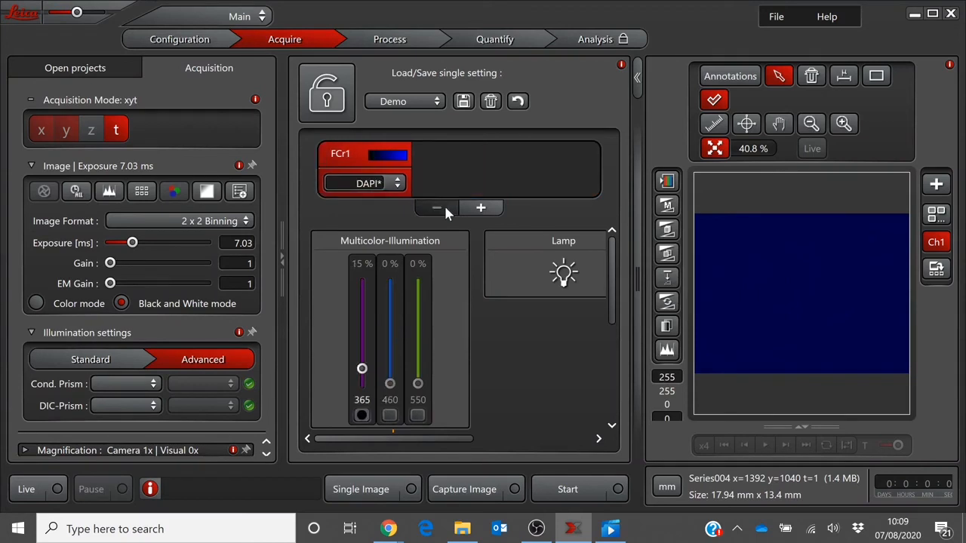
pyautogui.click(464, 102)
pyautogui.doubleClick(482, 267)
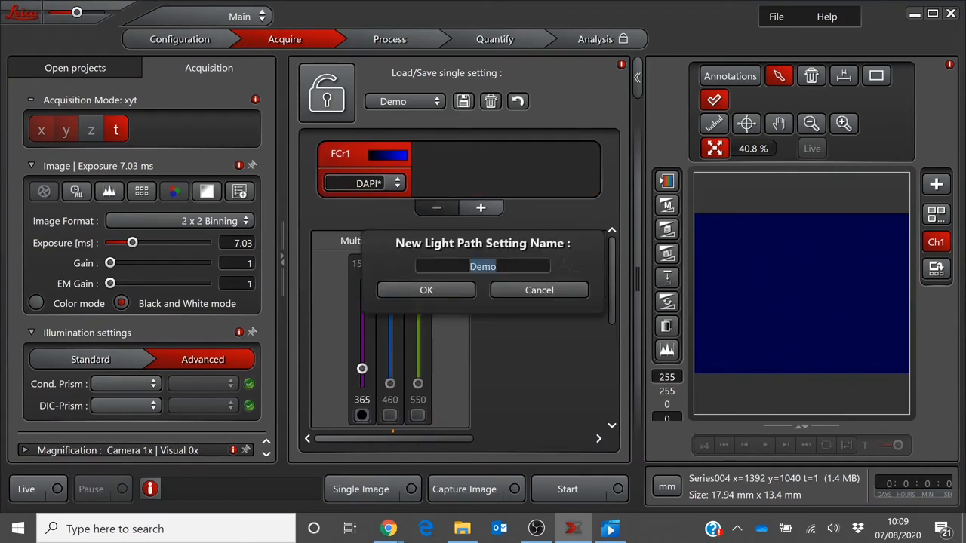
pyautogui.write('Dapi timelaps')
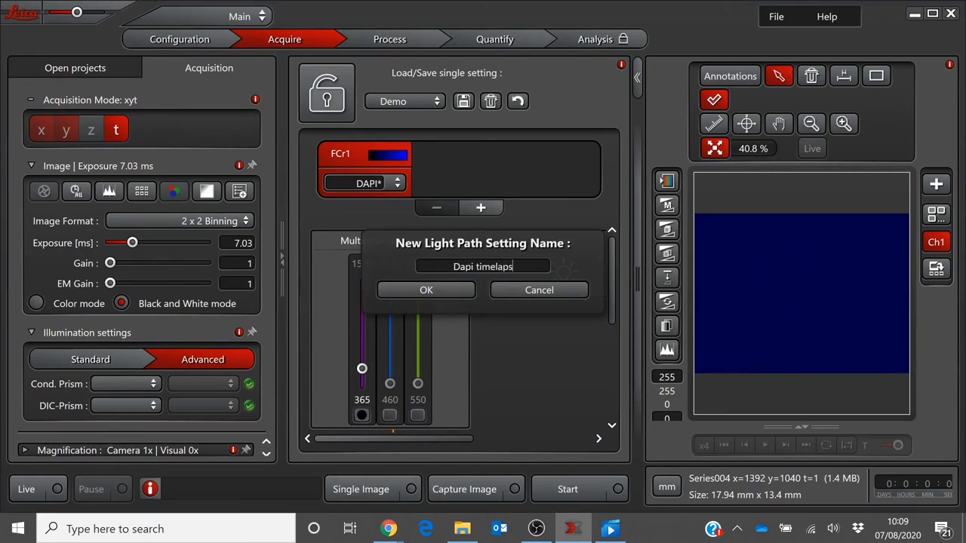
pyautogui.write('e')
pyautogui.click(450, 288)
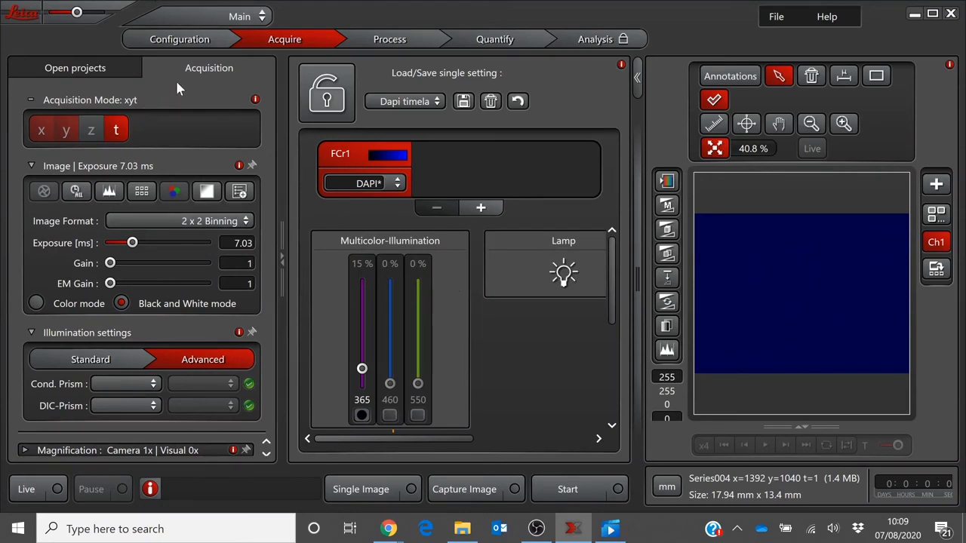
# Step: Set the minutes of the time interval to 1 and start the time-lapse acquisition with the 1x magnification confirmed
pyautogui.click(30, 166)
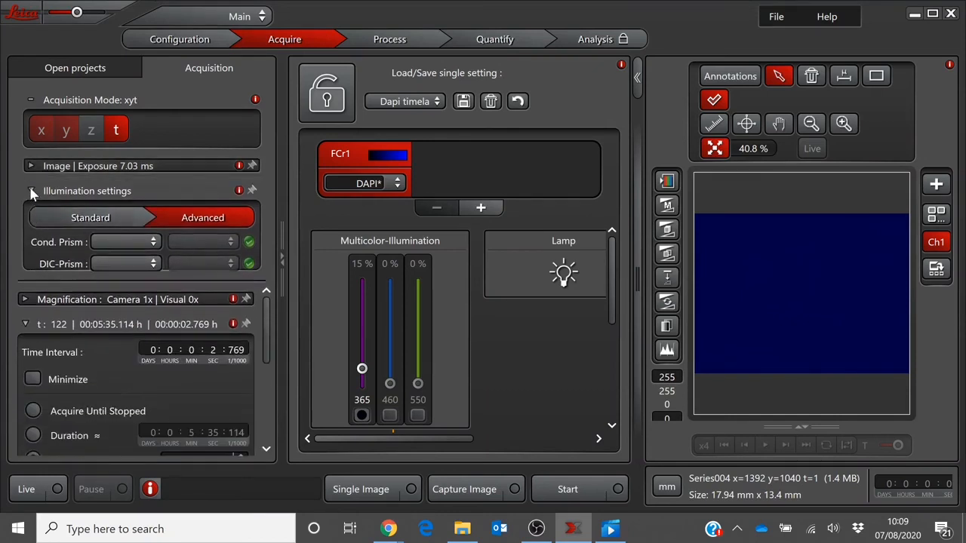
pyautogui.click(30, 191)
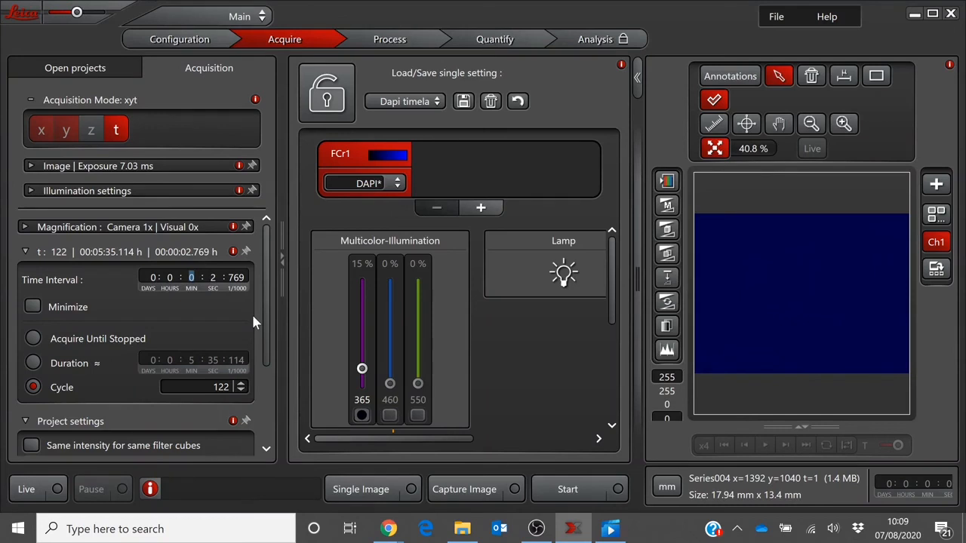
pyautogui.write('1')
pyautogui.scroll(-1, 262, 352)
pyautogui.scroll(-1, 262, 362)
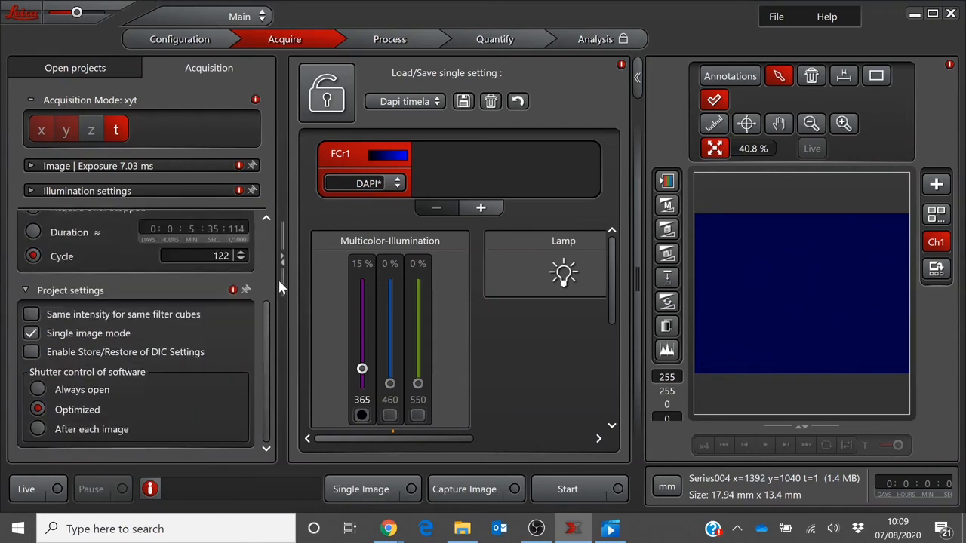
pyautogui.click(600, 495)
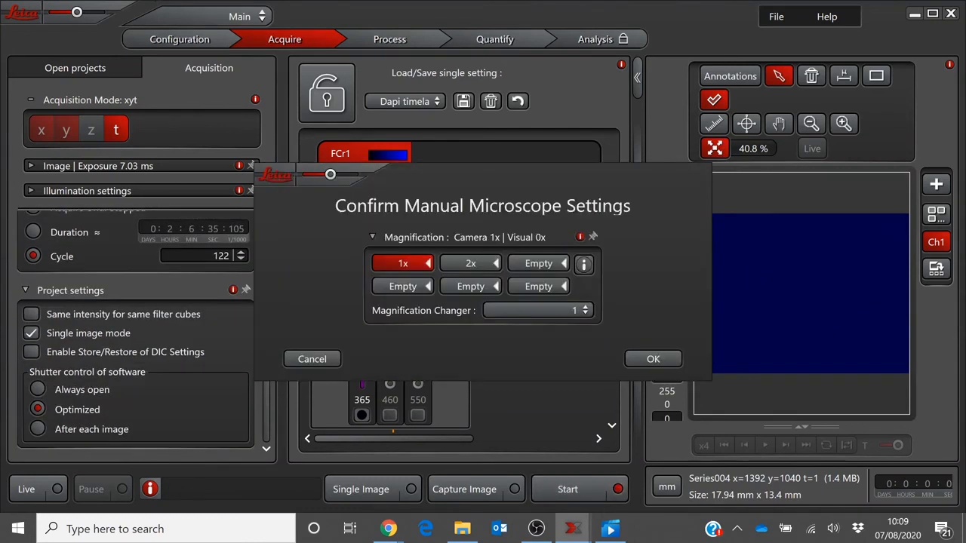
pyautogui.click(654, 359)
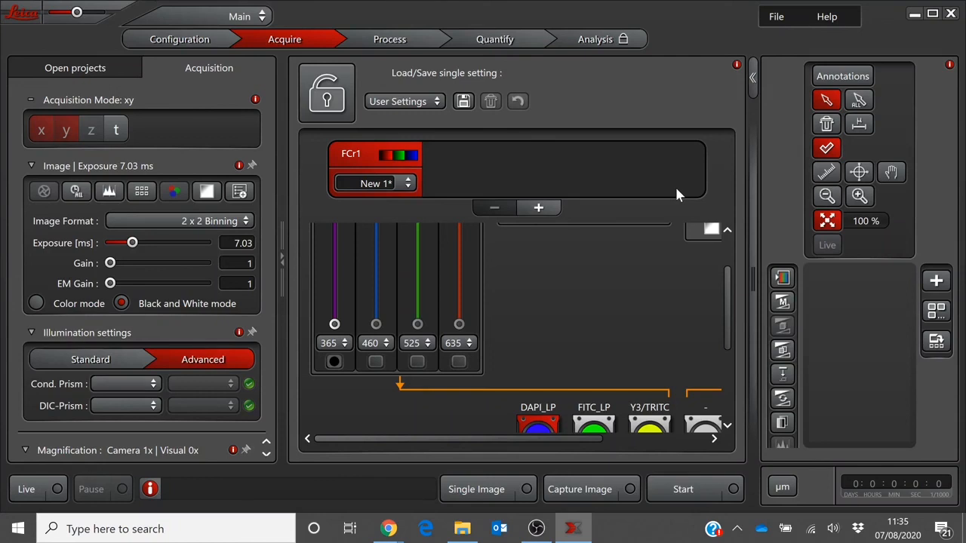
# Step: Choose 365 from the wavelength options of the first illumination channel
pyautogui.click(344, 343)
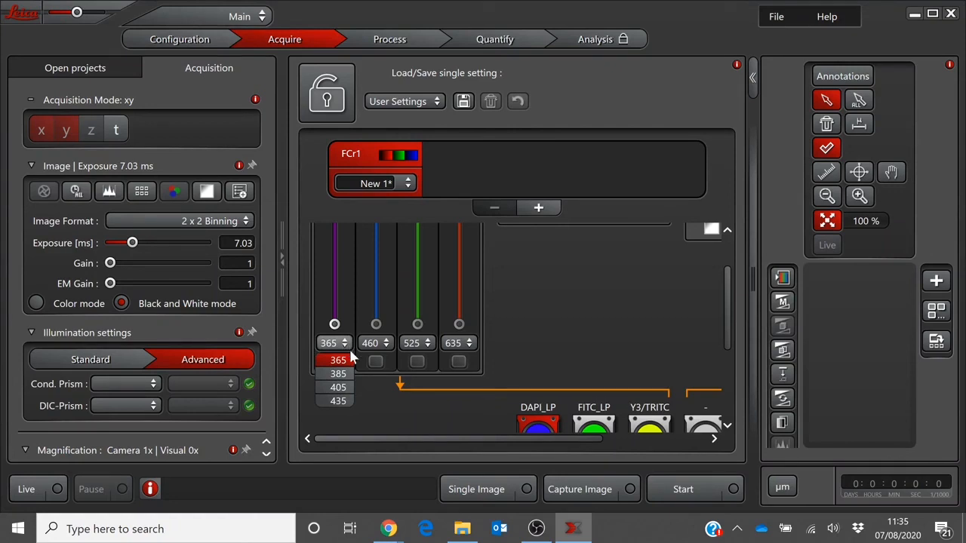
pyautogui.click(343, 362)
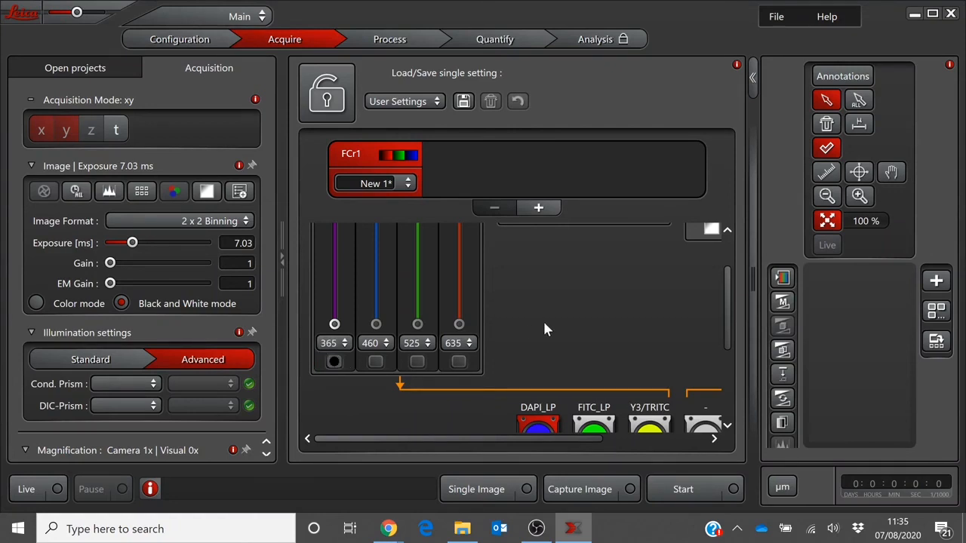